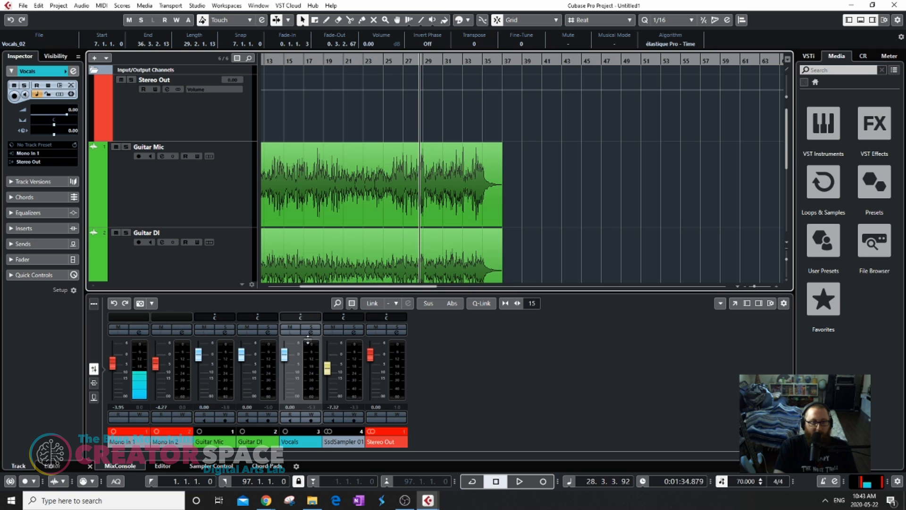
- Select the Guitar Mic track in the project's track list
{"action": "left_click", "coordinate": [191, 125]}
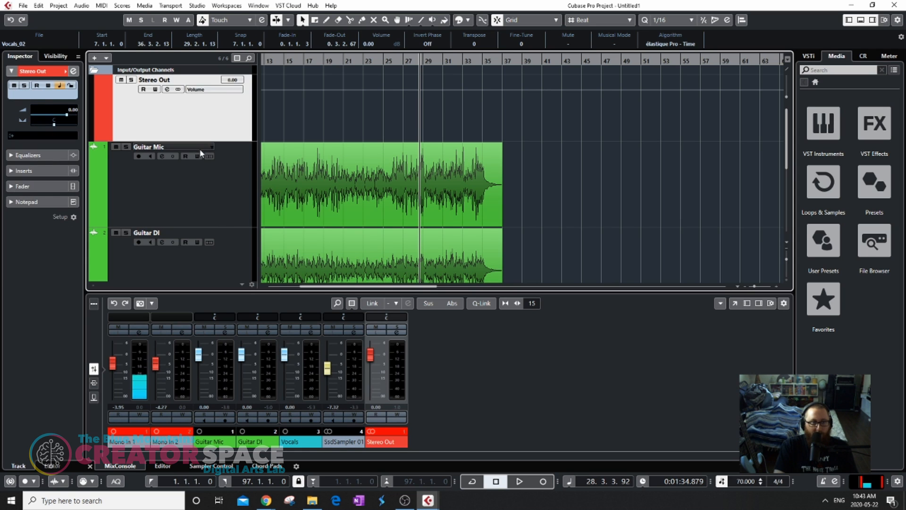
{"action": "left_click", "coordinate": [211, 186]}
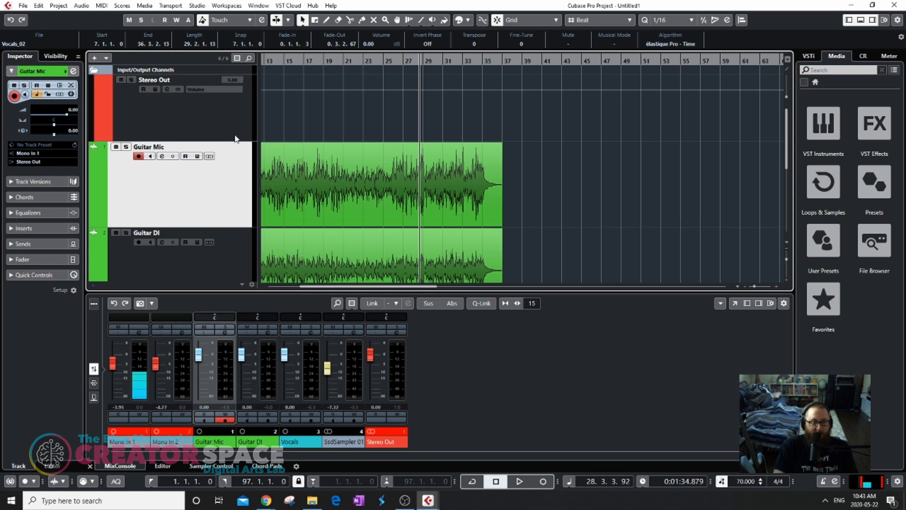
{"action": "scroll", "coordinate": [362, 177], "scroll_direction": "down", "scroll_amount": 1}
{"action": "scroll", "coordinate": [363, 177], "scroll_direction": "up", "scroll_amount": 1}
{"action": "scroll", "coordinate": [368, 173], "scroll_direction": "down", "scroll_amount": 1}
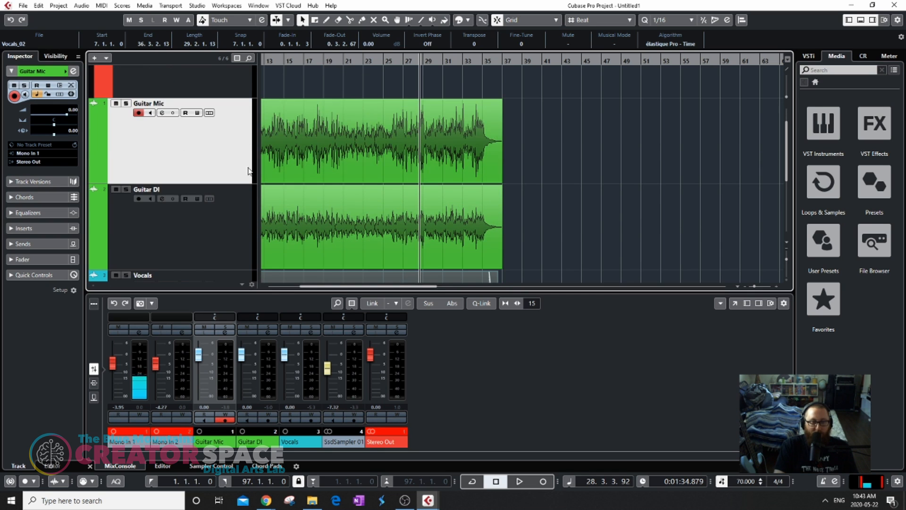
{"action": "right_click", "coordinate": [215, 156]}
{"action": "mouse_move", "coordinate": [251, 167]}
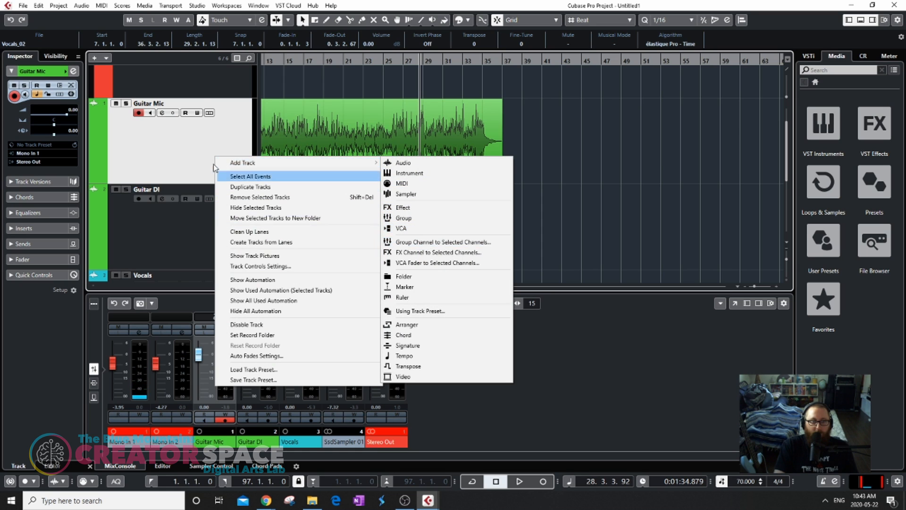
{"action": "left_click", "coordinate": [205, 102]}
{"action": "left_click", "coordinate": [554, 151]}
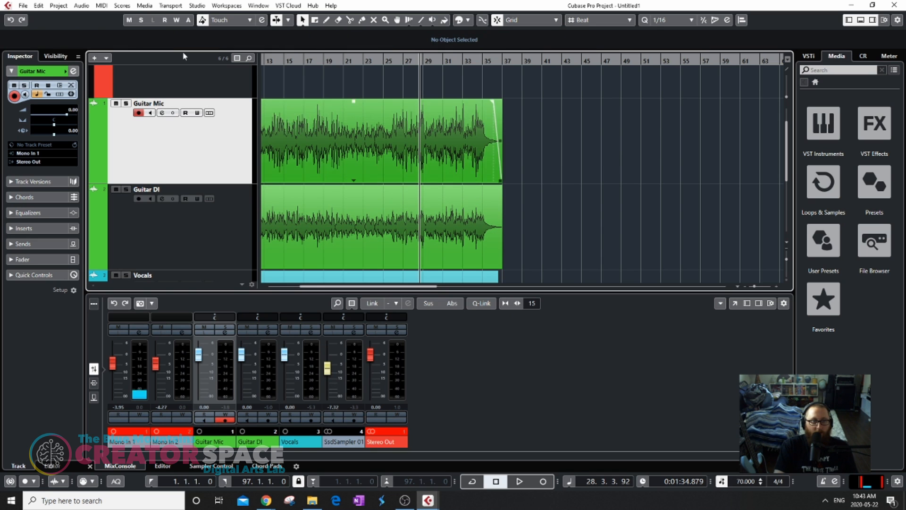
- Add a stereo group track named "Guitar Group", created outside the folder
{"action": "left_click", "coordinate": [59, 5]}
{"action": "mouse_move", "coordinate": [73, 19]}
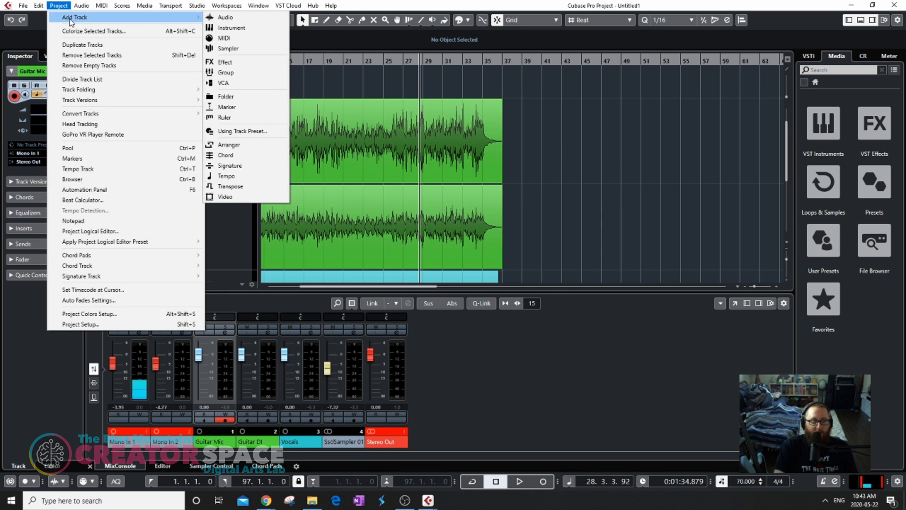
{"action": "left_click", "coordinate": [239, 73]}
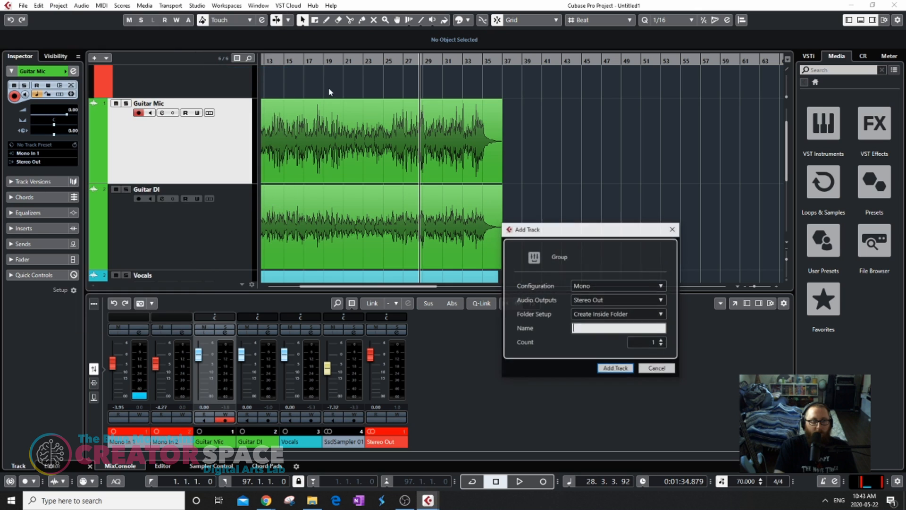
{"action": "left_click", "coordinate": [610, 287]}
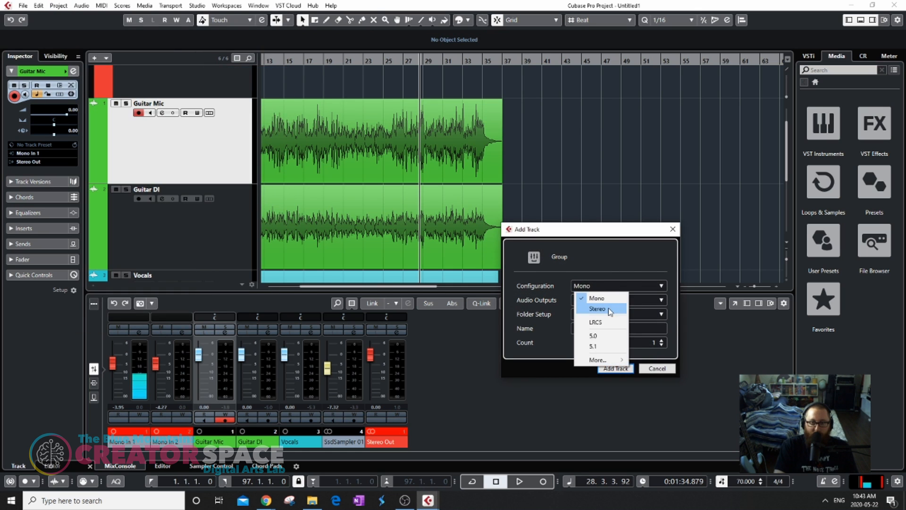
{"action": "left_click", "coordinate": [608, 308]}
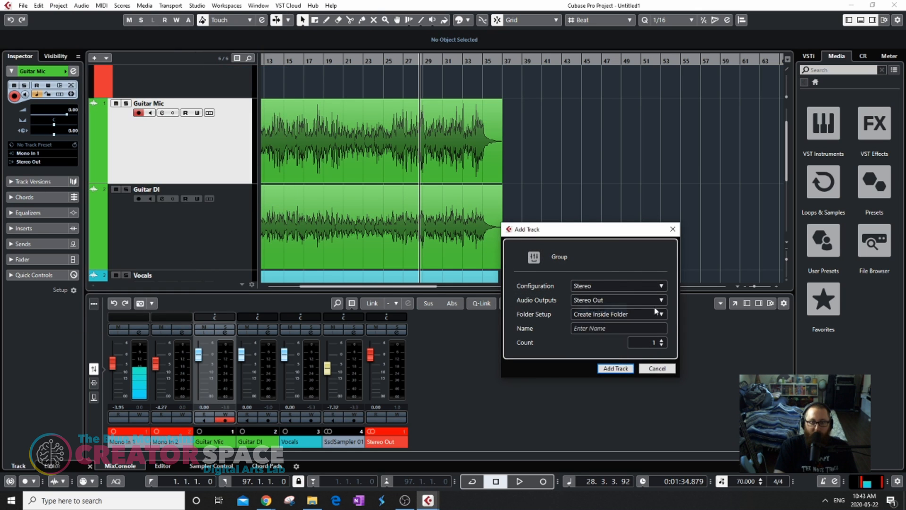
{"action": "left_click", "coordinate": [620, 315]}
{"action": "left_click", "coordinate": [619, 334]}
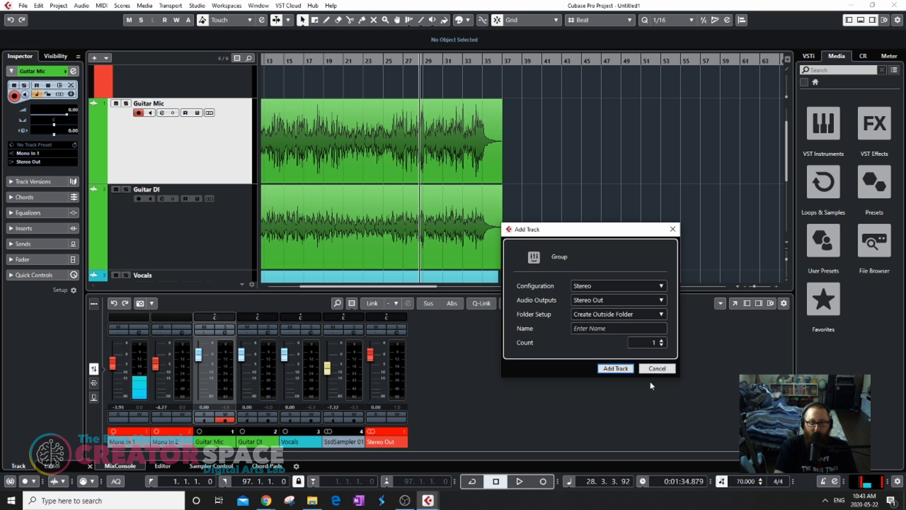
{"action": "left_click", "coordinate": [611, 325]}
{"action": "type", "text": "Guitar Group"}
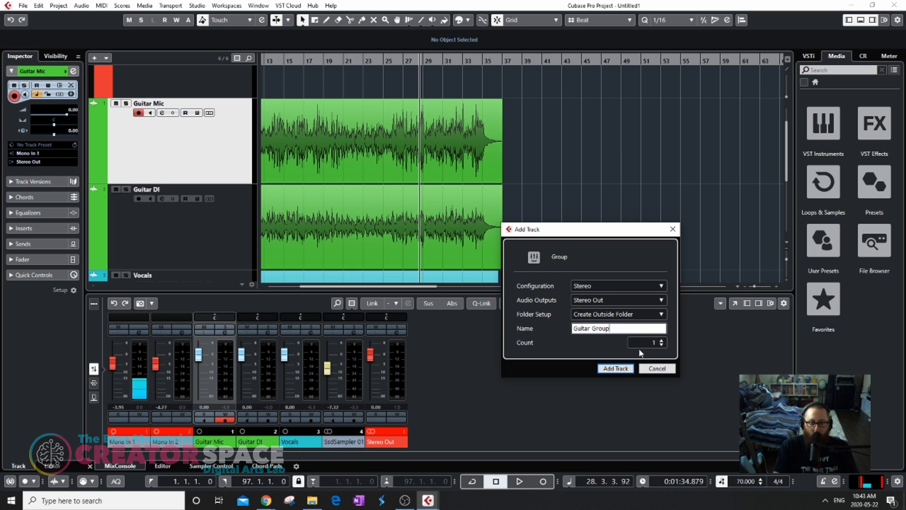
{"action": "left_click", "coordinate": [618, 368]}
- Route the outputs of the Guitar Mic and Guitar DI tracks to the Guitar Group
{"action": "left_click_drag", "start_coordinate": [213, 225], "coordinate": [225, 183]}
{"action": "left_click", "coordinate": [228, 236]}
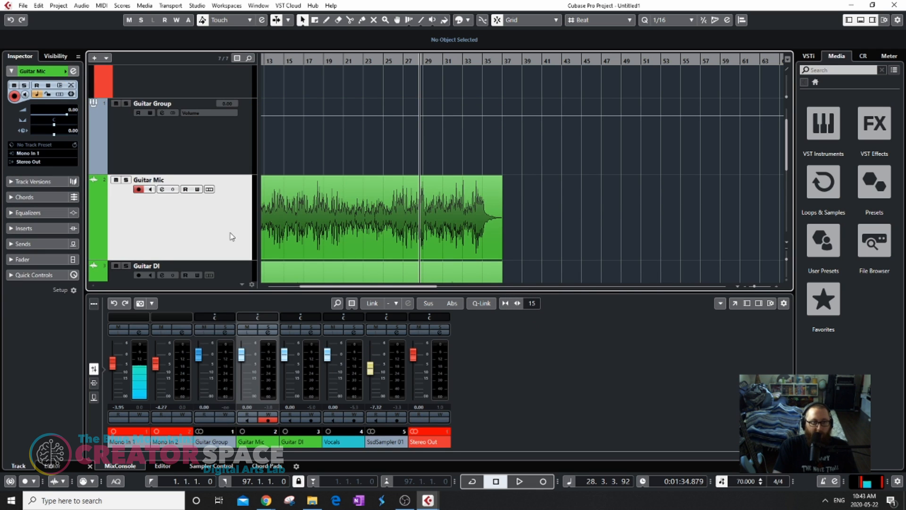
{"action": "left_click", "coordinate": [39, 163]}
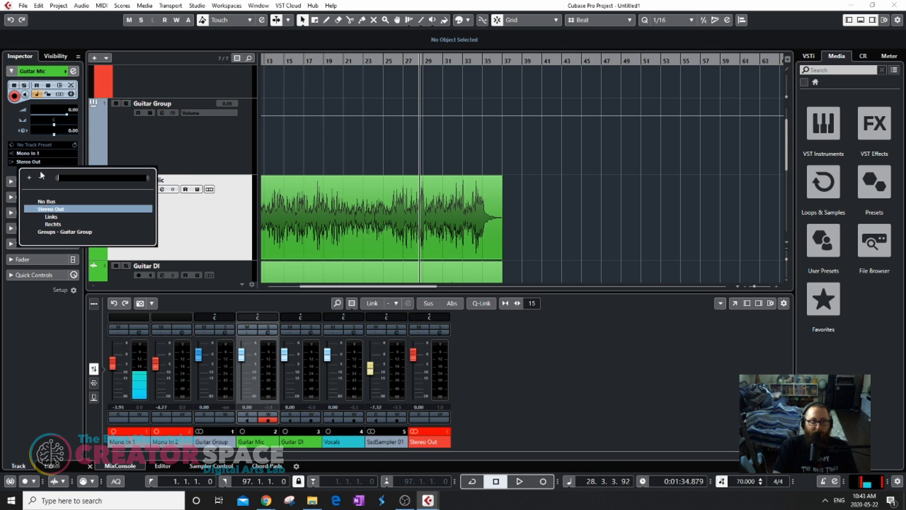
{"action": "left_click", "coordinate": [65, 232]}
{"action": "left_click", "coordinate": [243, 277]}
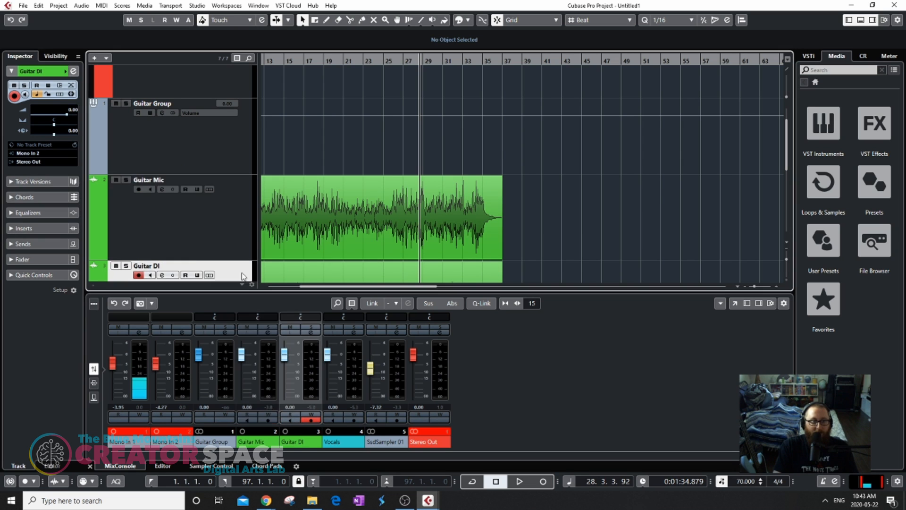
{"action": "left_click", "coordinate": [37, 163]}
{"action": "left_click", "coordinate": [86, 212]}
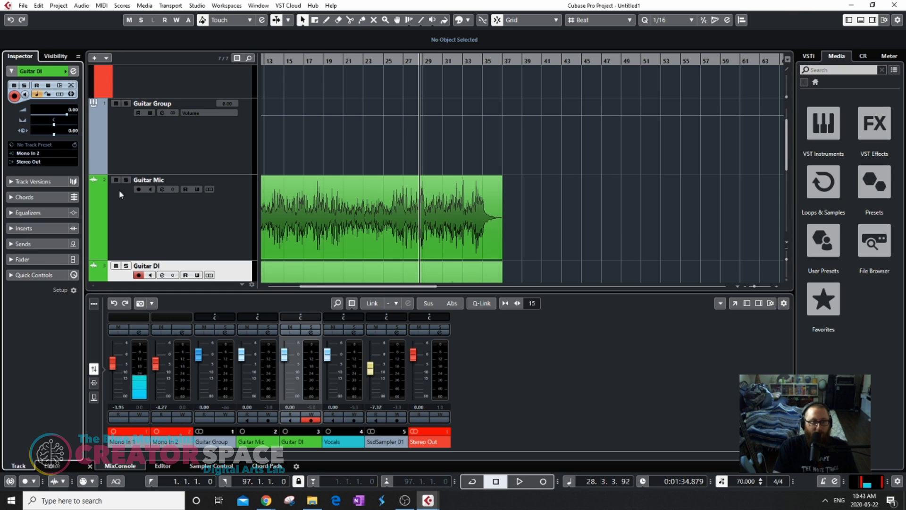
- Play the song from about bar 17 and lower the Guitar Group volume to -4.27 dB
{"action": "left_click", "coordinate": [181, 150]}
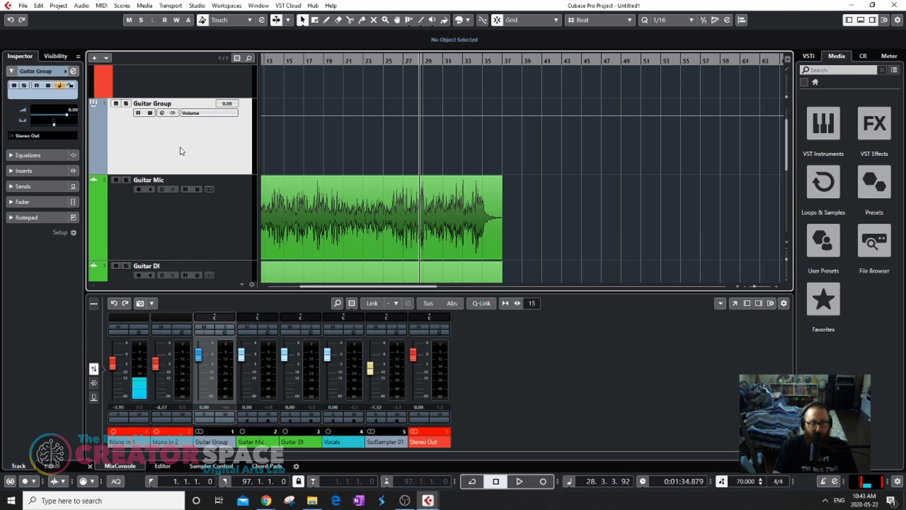
{"action": "left_click", "coordinate": [236, 273]}
{"action": "left_click", "coordinate": [219, 146]}
{"action": "left_click", "coordinate": [302, 61]}
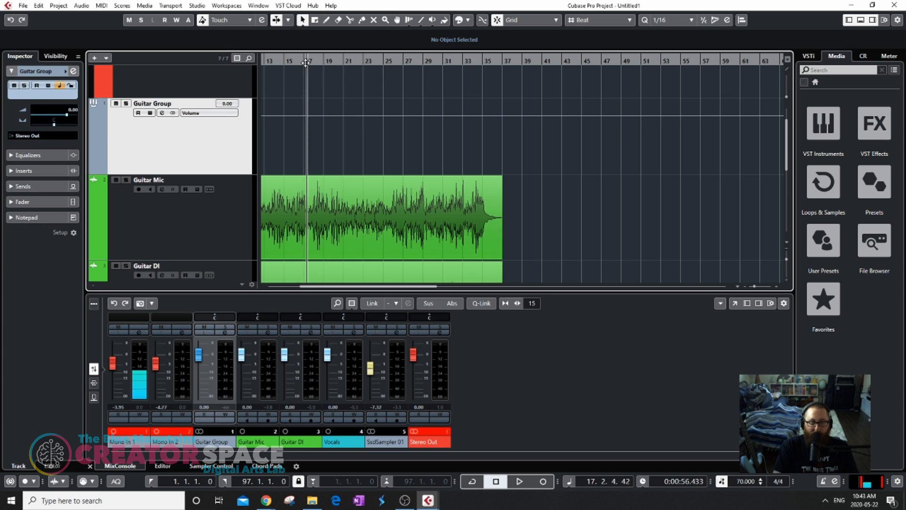
{"action": "key", "text": "space"}
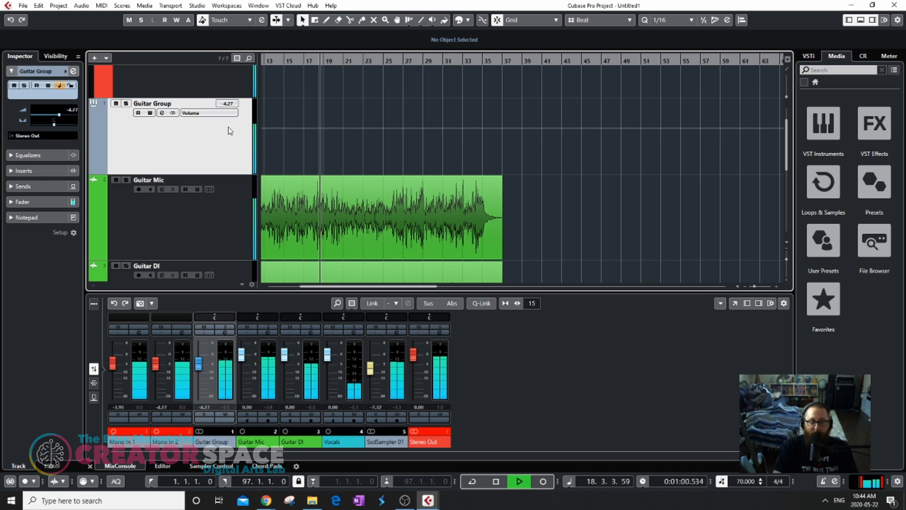
{"action": "key", "text": "space"}
- Load the Q10 Stereo equalizer into the first insert slot of the Guitar Group
{"action": "left_click", "coordinate": [33, 171]}
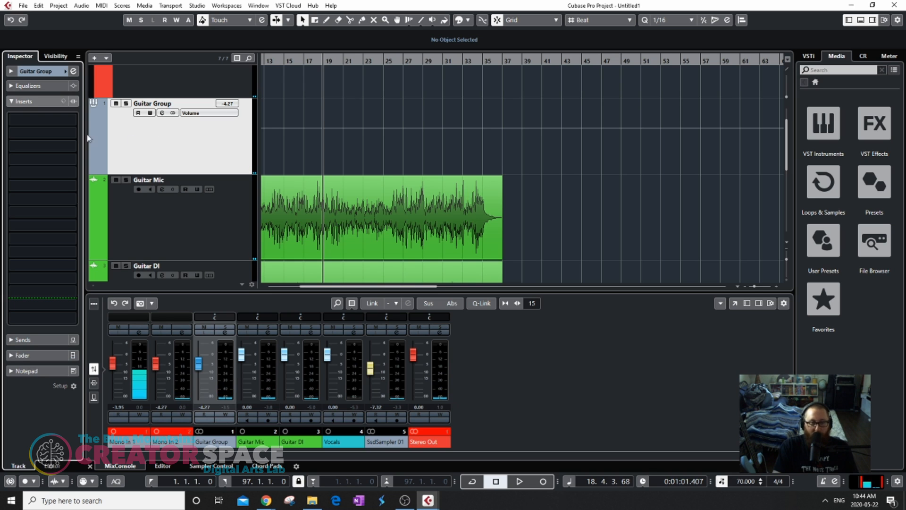
{"action": "left_click", "coordinate": [53, 116]}
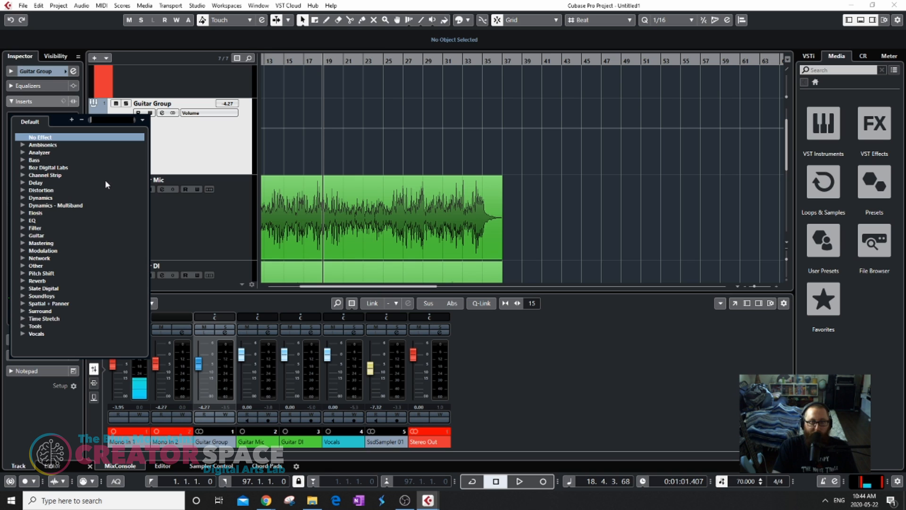
{"action": "left_click", "coordinate": [23, 221]}
{"action": "scroll", "coordinate": [60, 255], "scroll_direction": "down", "scroll_amount": 6}
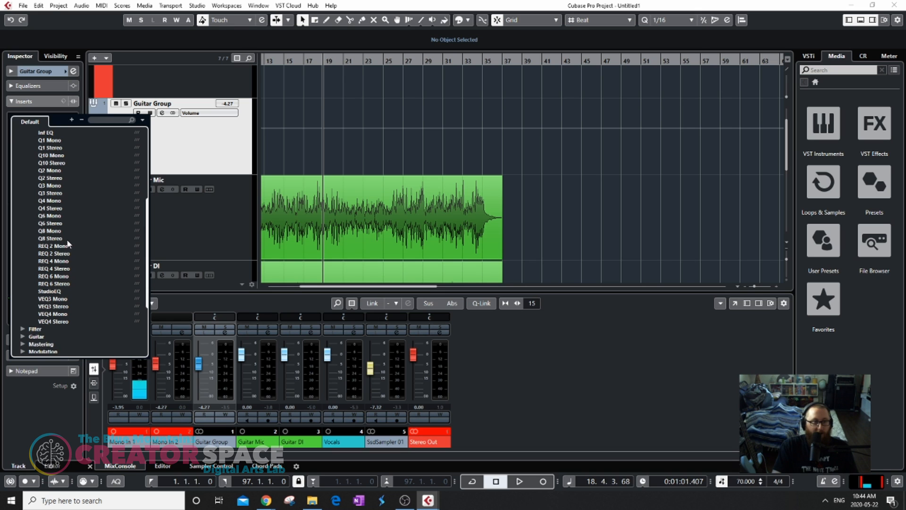
{"action": "scroll", "coordinate": [67, 240], "scroll_direction": "up", "scroll_amount": 4}
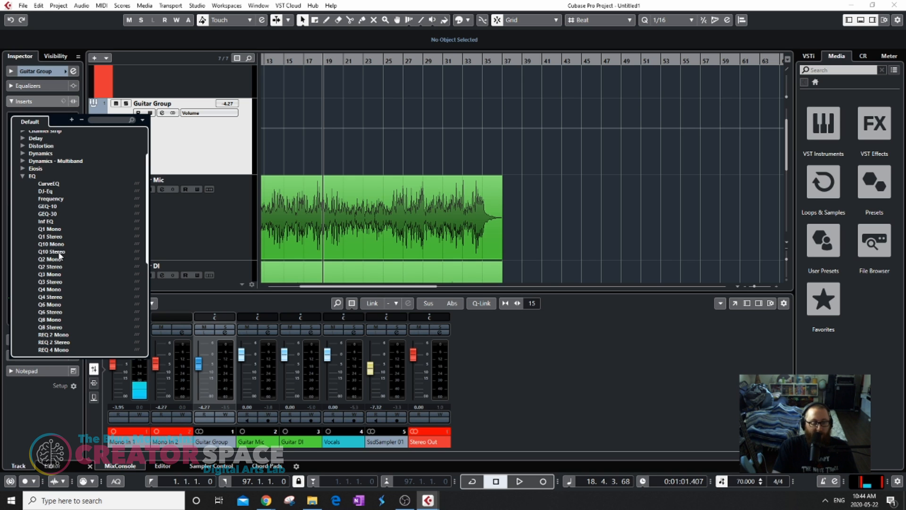
{"action": "left_click", "coordinate": [59, 253]}
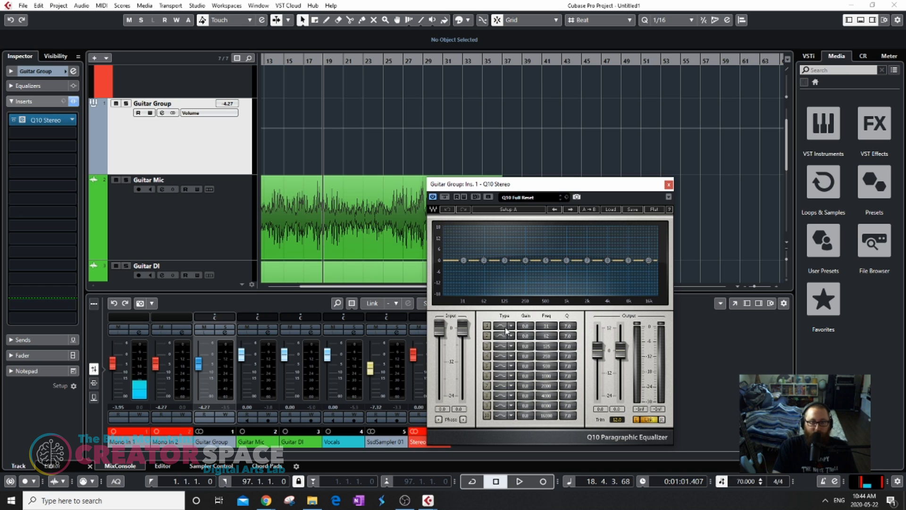
- Enable Q10 band 1 as a low-cut filter at about 49 Hz and move the equalizer window clear of the mixer
{"action": "left_click", "coordinate": [501, 328]}
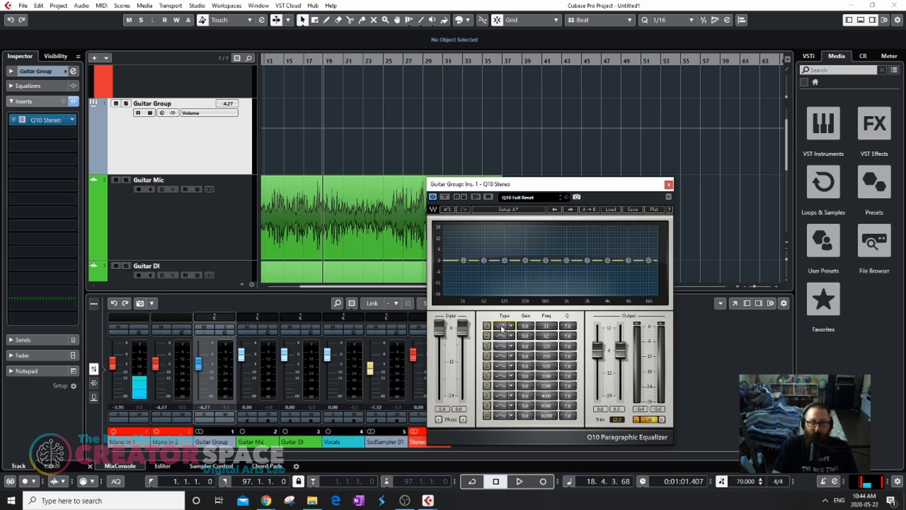
{"action": "left_click", "coordinate": [489, 325]}
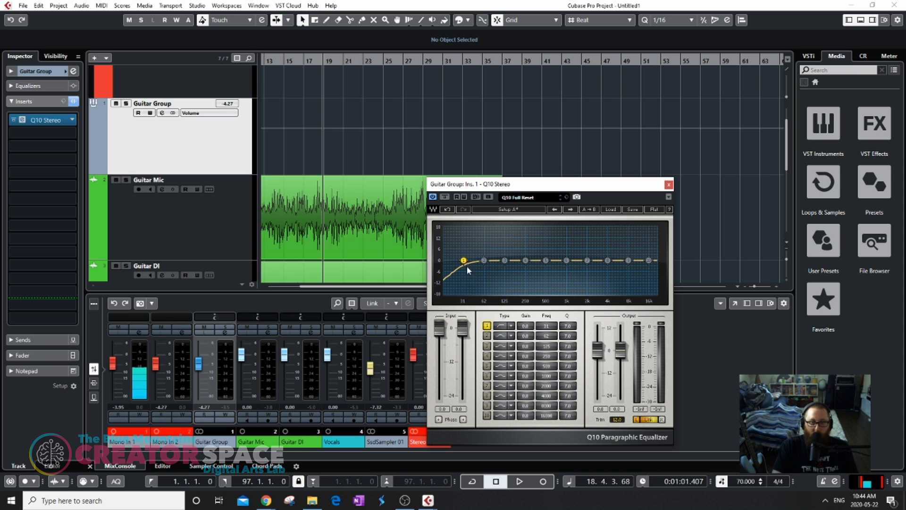
{"action": "left_click_drag", "start_coordinate": [464, 263], "coordinate": [477, 260]}
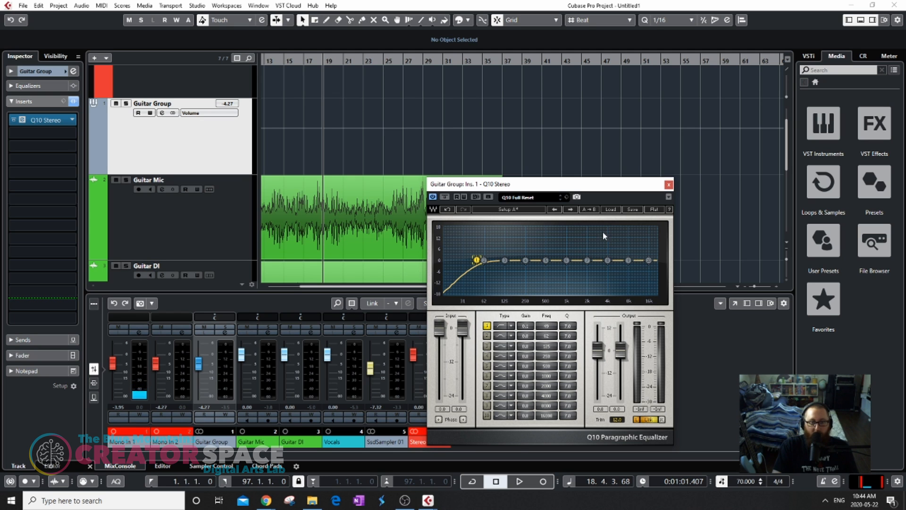
{"action": "left_click_drag", "start_coordinate": [531, 185], "coordinate": [437, 118]}
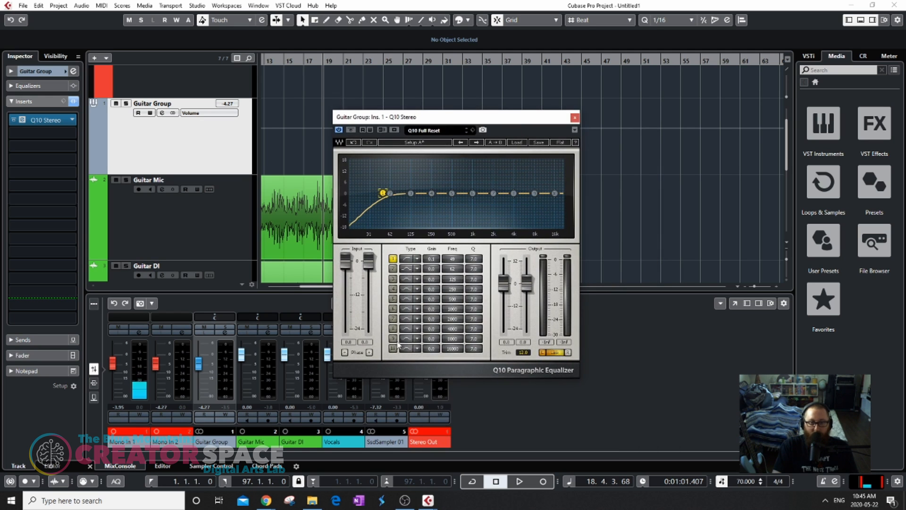
- Load the PAZ-Analyzer Stereo into the fourth insert slot of Stereo Out and move its window off the track list
{"action": "left_click", "coordinate": [196, 91]}
{"action": "left_click", "coordinate": [67, 162]}
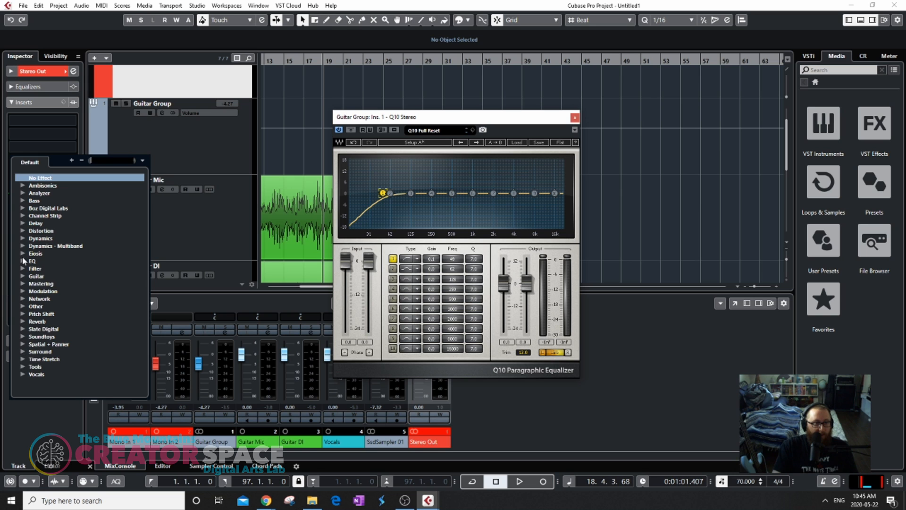
{"action": "left_click", "coordinate": [21, 194]}
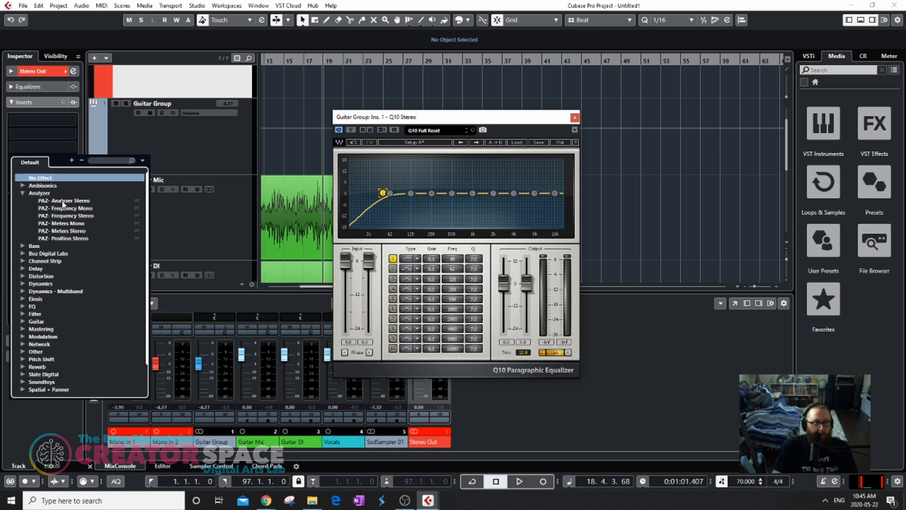
{"action": "left_click", "coordinate": [62, 201]}
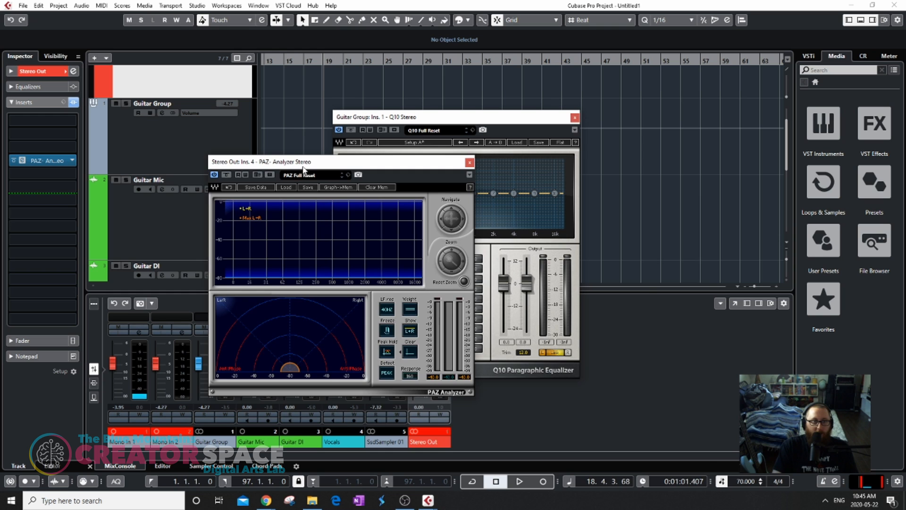
{"action": "left_click_drag", "start_coordinate": [304, 170], "coordinate": [523, 212]}
- Solo the Vocals track and play it to examine its frequency peaks in the PAZ Analyzer
{"action": "scroll", "coordinate": [305, 172], "scroll_direction": "down", "scroll_amount": 5}
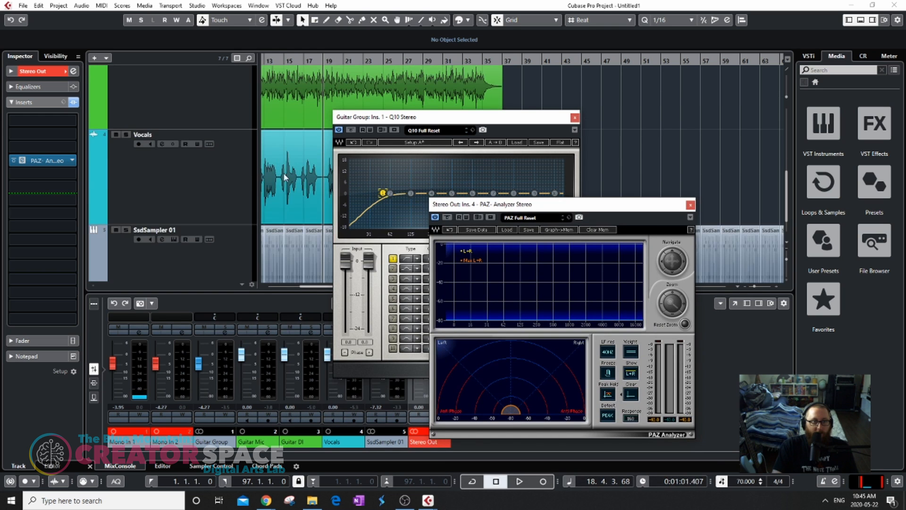
{"action": "left_click", "coordinate": [126, 135]}
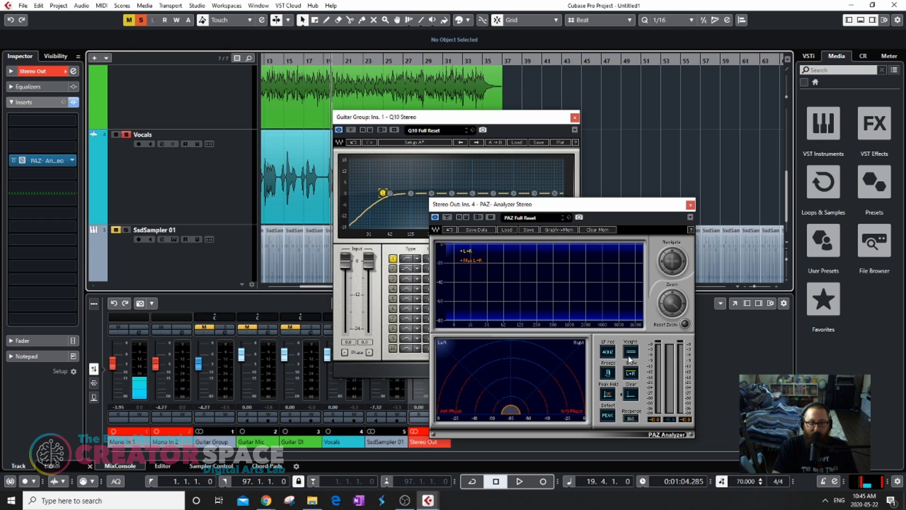
{"action": "key", "text": "space"}
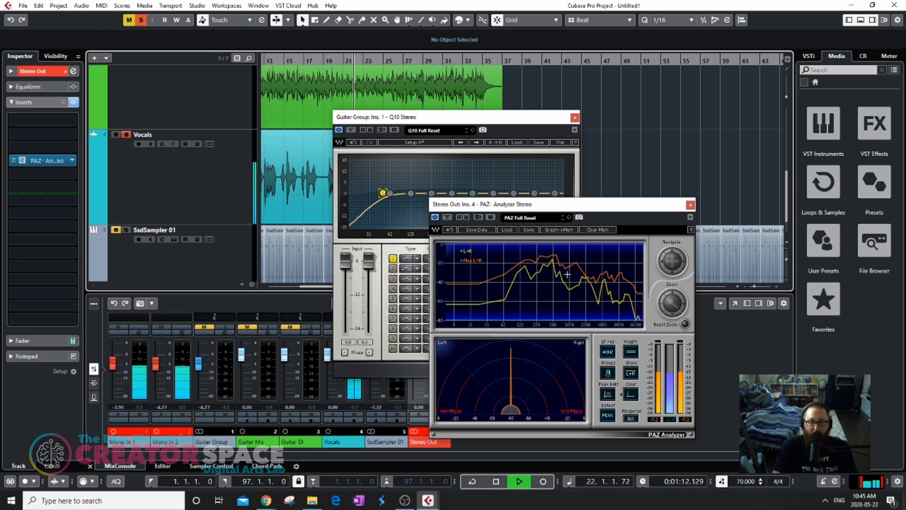
{"action": "left_click_drag", "start_coordinate": [584, 206], "coordinate": [685, 188]}
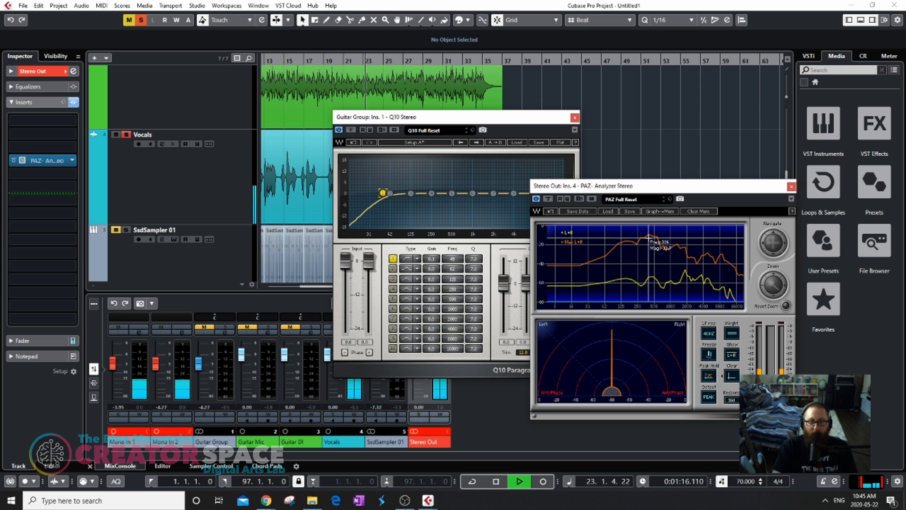
{"action": "mouse_move", "coordinate": [650, 243]}
{"action": "key", "text": "space"}
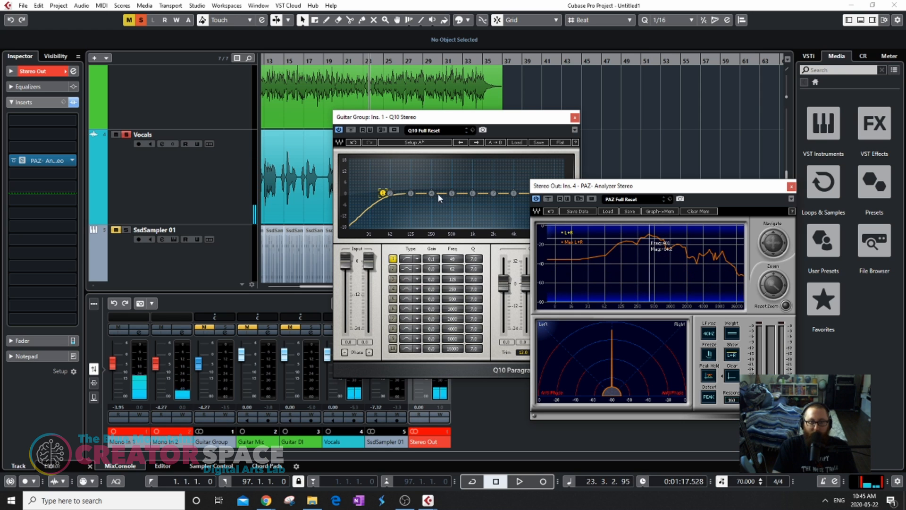
- Cut the guitars near 417 Hz with band 5 of the Guitar Group's Q10 and close the PAZ-Analyzer window
{"action": "left_click_drag", "start_coordinate": [452, 193], "coordinate": [447, 202]}
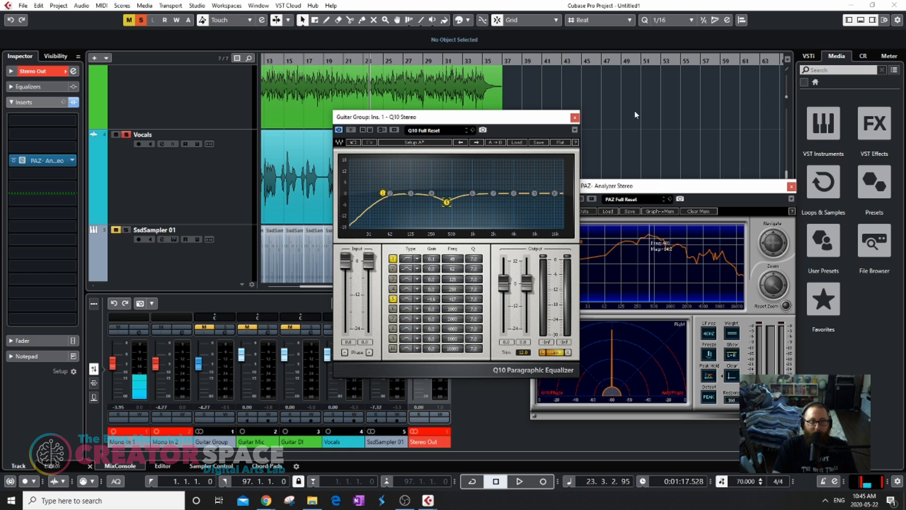
{"action": "left_click_drag", "start_coordinate": [679, 185], "coordinate": [818, 252]}
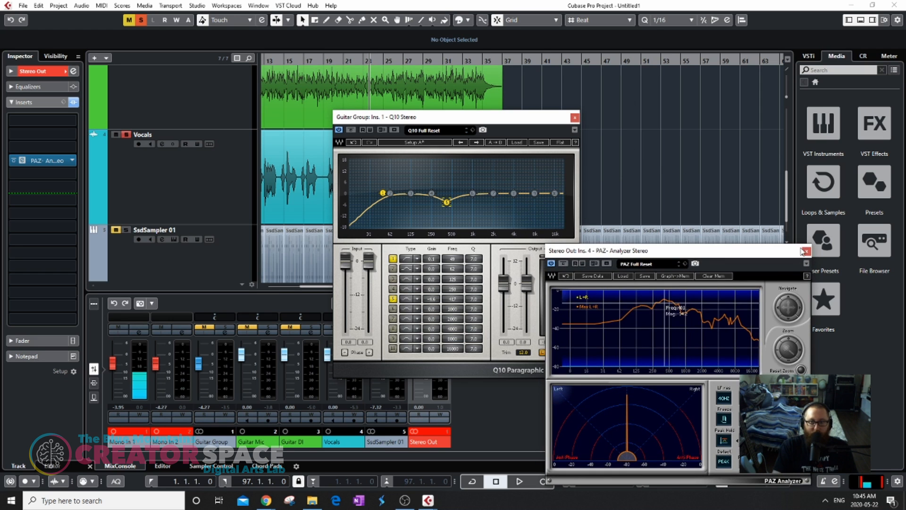
{"action": "left_click", "coordinate": [805, 252]}
- Play the project and unsolo the Vocals track so the whole mix is heard
{"action": "key", "text": "space"}
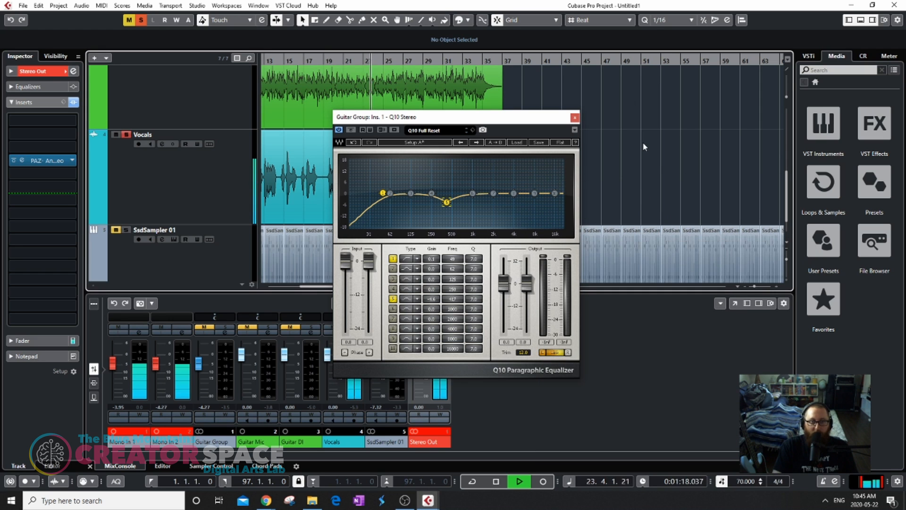
{"action": "scroll", "coordinate": [643, 143], "scroll_direction": "up", "scroll_amount": 2}
{"action": "left_click", "coordinate": [127, 221]}
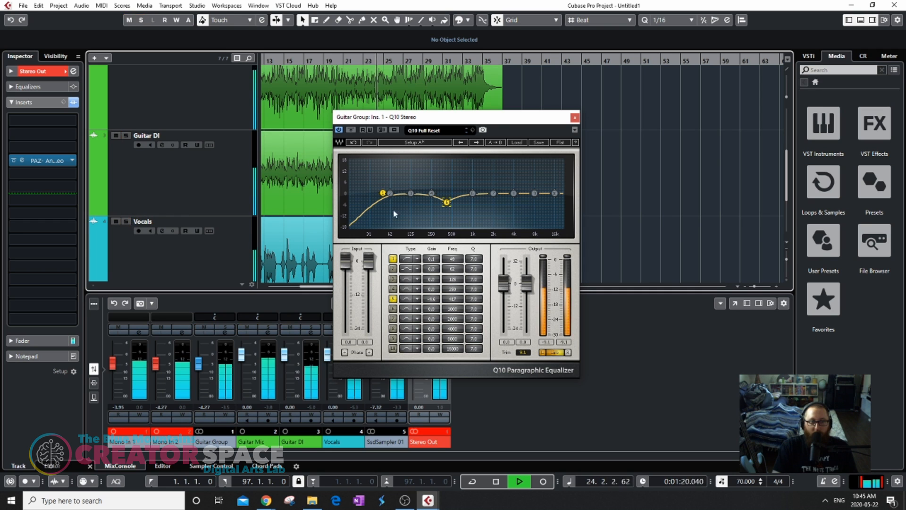
- Cut the Guitar Group with Q10 band 7 near 111 Hz and band 8 near 3 kHz while checking playback
{"action": "left_click_drag", "start_coordinate": [493, 193], "coordinate": [408, 204]}
{"action": "key", "text": "space"}
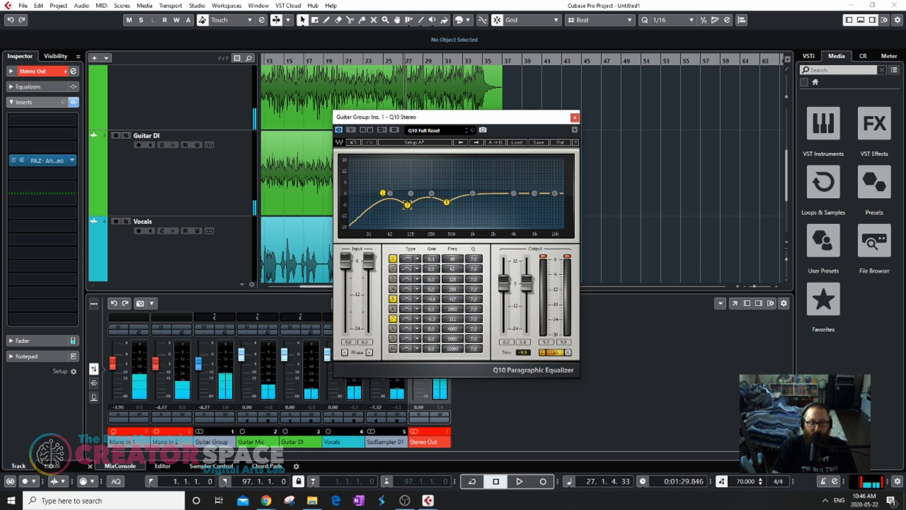
{"action": "key", "text": "space"}
{"action": "mouse_move", "coordinate": [513, 193]}
{"action": "left_mouse_down"}
{"action": "mouse_move", "coordinate": [501, 162]}
{"action": "mouse_move", "coordinate": [473, 165]}
{"action": "mouse_move", "coordinate": [482, 188]}
{"action": "mouse_move", "coordinate": [504, 168]}
{"action": "mouse_move", "coordinate": [503, 202]}
{"action": "mouse_move", "coordinate": [505, 169]}
{"action": "mouse_move", "coordinate": [505, 200]}
{"action": "left_mouse_up"}
{"action": "key", "text": "space"}
{"action": "key", "text": "space"}
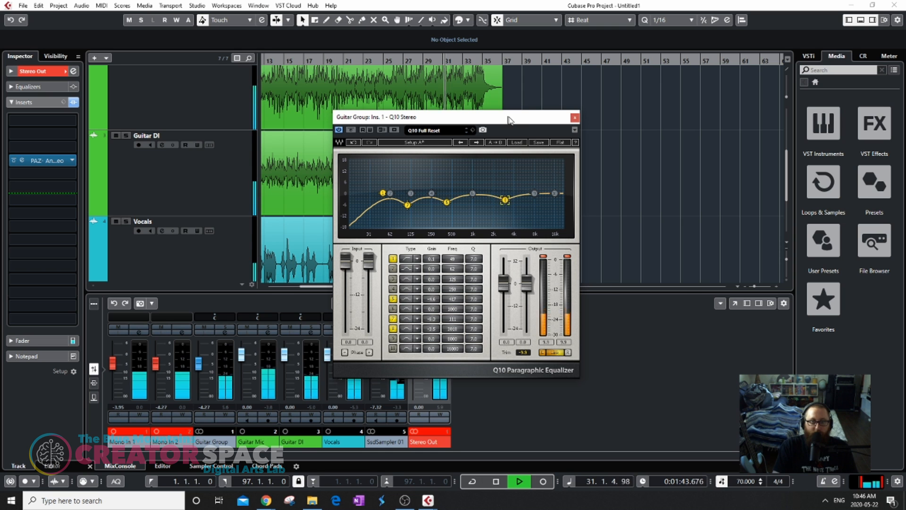
{"action": "left_click_drag", "start_coordinate": [506, 115], "coordinate": [632, 99]}
{"action": "key", "text": "space"}
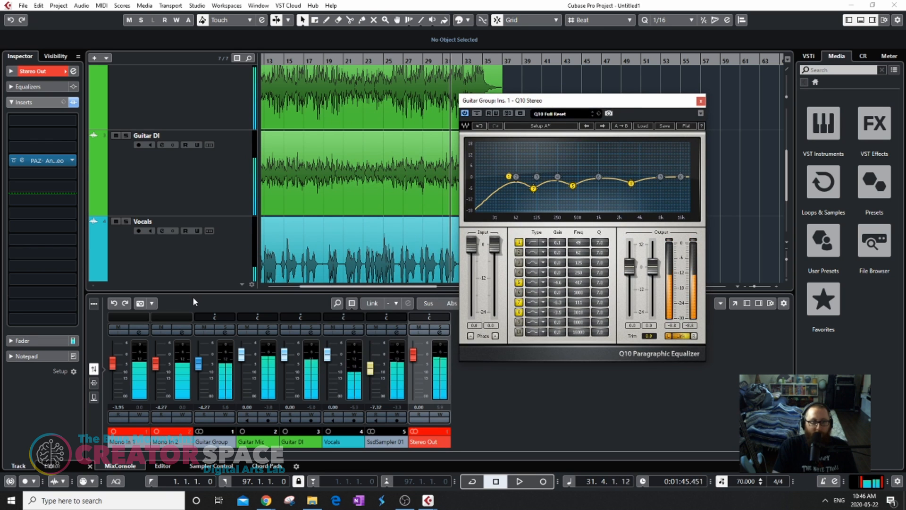
- Load the Q10 Mono equalizer into the first insert slot of the Vocals track
{"action": "left_click", "coordinate": [208, 276]}
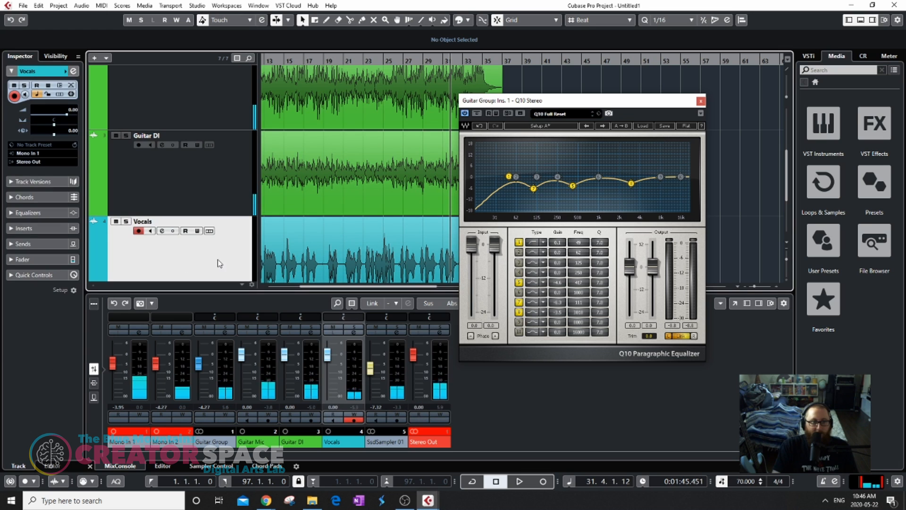
{"action": "left_click", "coordinate": [14, 213]}
{"action": "left_click", "coordinate": [28, 116]}
{"action": "left_click", "coordinate": [33, 132]}
{"action": "left_click", "coordinate": [54, 154]}
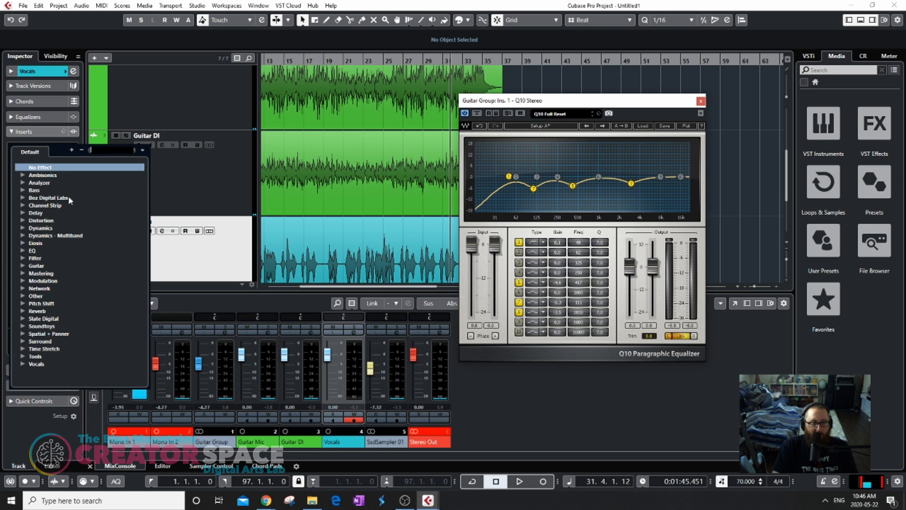
{"action": "left_click", "coordinate": [33, 250]}
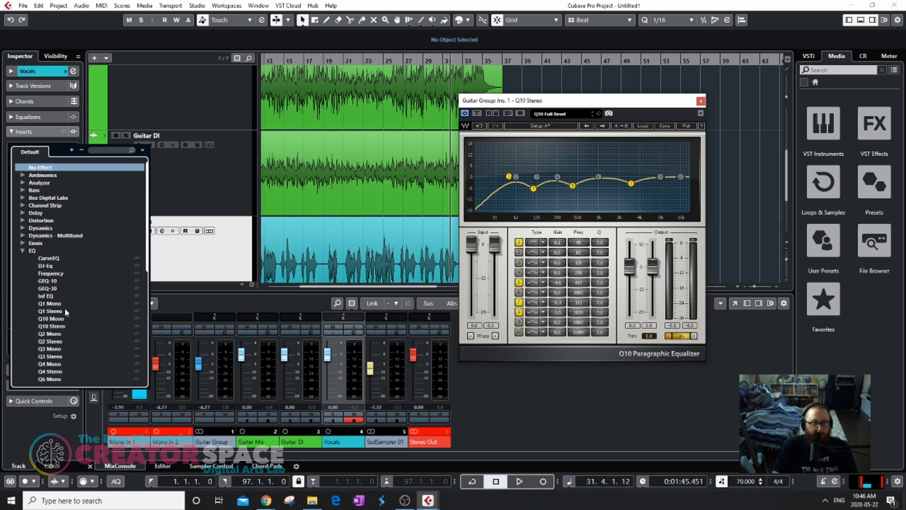
{"action": "left_click", "coordinate": [60, 320]}
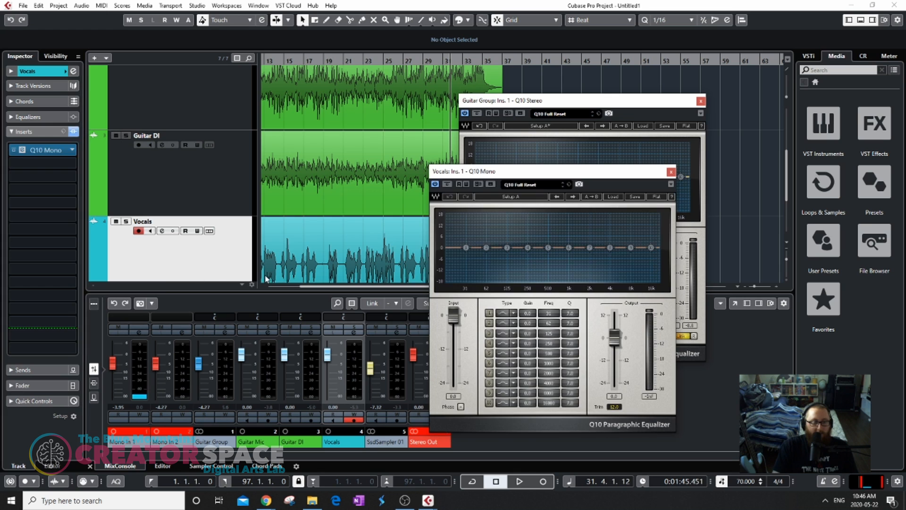
- With the Vocals soloed and playing, cut Q10 band 6 near 1 kHz and boost band 4 near 240 Hz
{"action": "key", "text": "space"}
{"action": "left_click", "coordinate": [126, 221]}
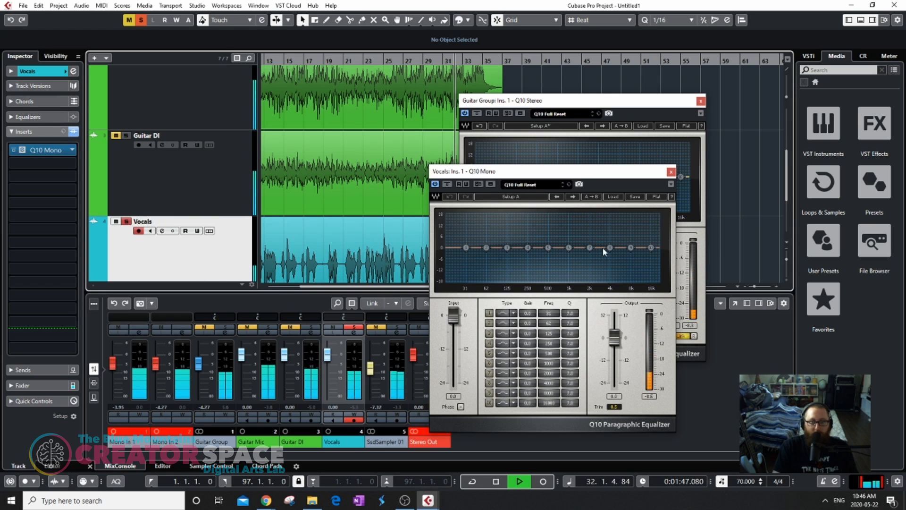
{"action": "left_click_drag", "start_coordinate": [569, 247], "coordinate": [571, 217]}
{"action": "key", "text": "space"}
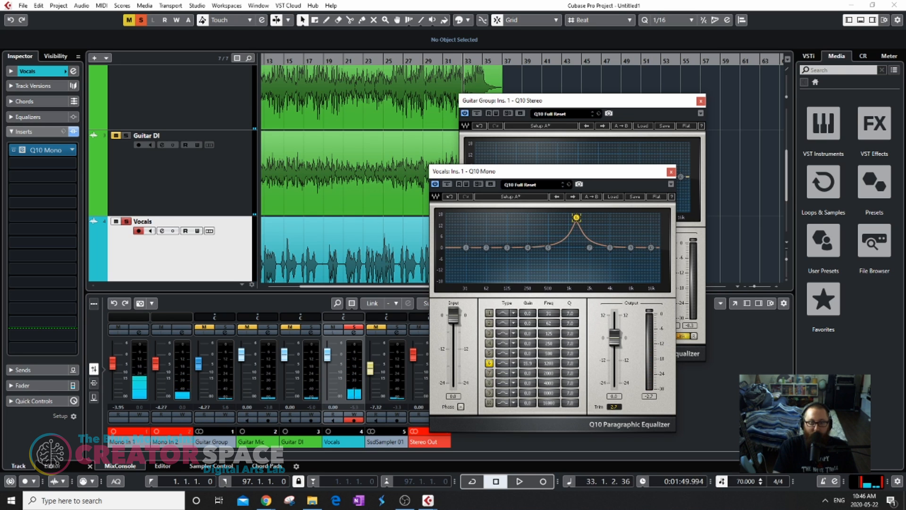
{"action": "left_click_drag", "start_coordinate": [571, 218], "coordinate": [527, 238]}
{"action": "key", "text": "space"}
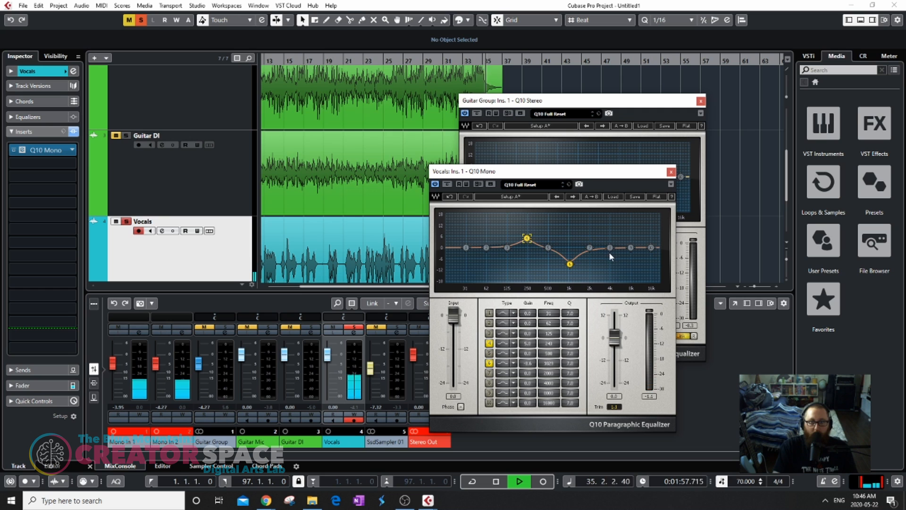
- Replay the vocals from about bar 24 and boost Q10 band 8 near 6 kHz
{"action": "left_click", "coordinate": [375, 62]}
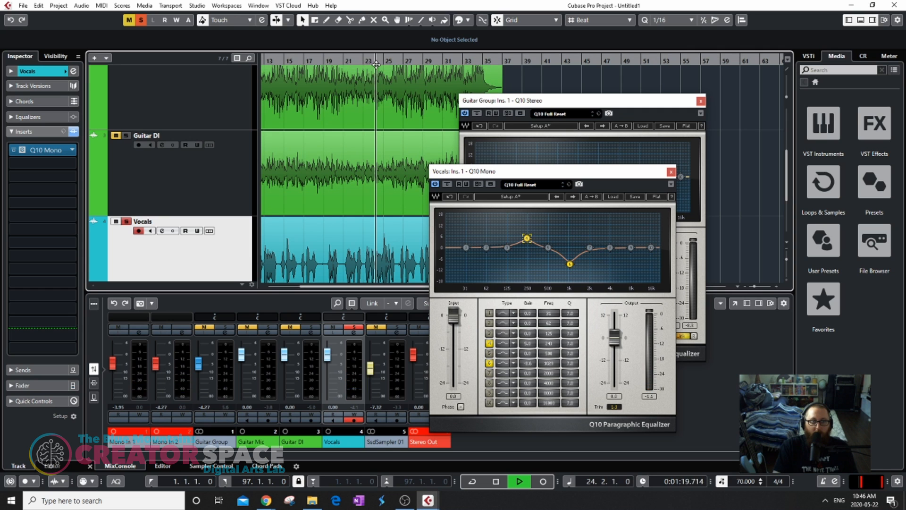
{"action": "mouse_move", "coordinate": [610, 248]}
{"action": "left_mouse_down"}
{"action": "mouse_move", "coordinate": [629, 220]}
{"action": "mouse_move", "coordinate": [609, 235]}
{"action": "mouse_move", "coordinate": [622, 238]}
{"action": "left_mouse_up"}
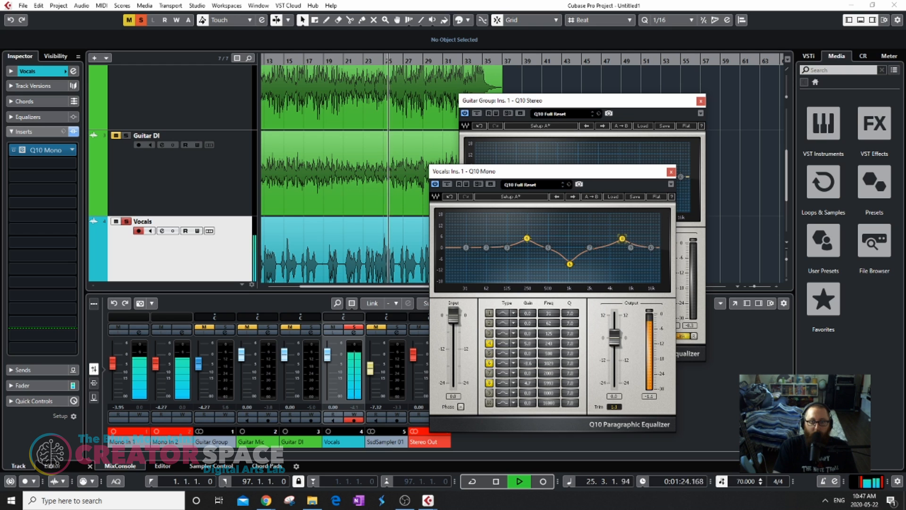
- Low-cut the vocals at about 107 Hz with Q10 band 1, cut band 3 near 346 Hz and boost band 5 near 612 Hz
{"action": "left_click", "coordinate": [504, 314]}
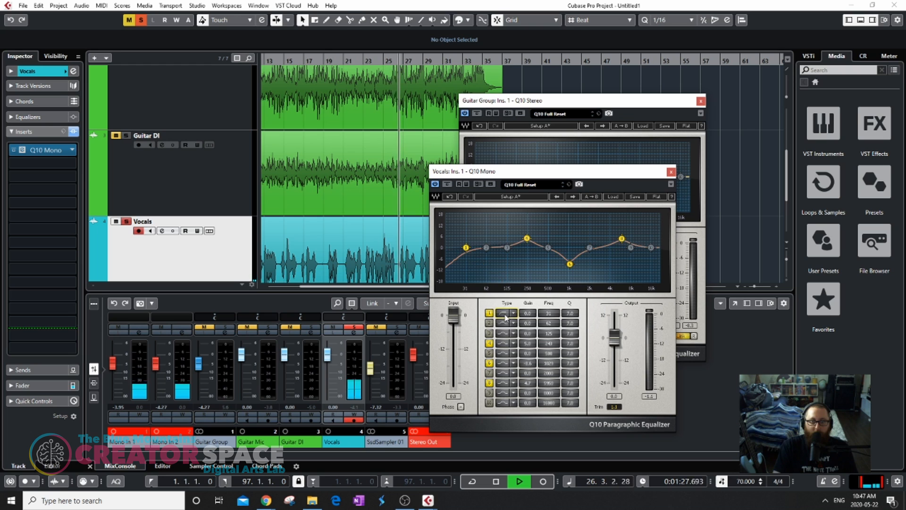
{"action": "left_click_drag", "start_coordinate": [466, 247], "coordinate": [537, 253]}
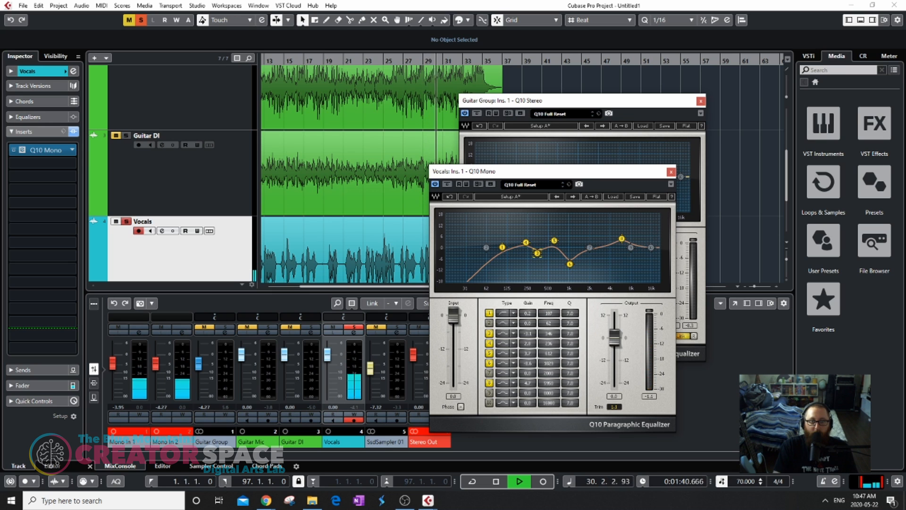
{"action": "left_click", "coordinate": [621, 239]}
{"action": "key", "text": "space"}
- Solo the Guitar Group alongside the Vocals and play them together
{"action": "scroll", "coordinate": [153, 130], "scroll_direction": "up", "scroll_amount": 3}
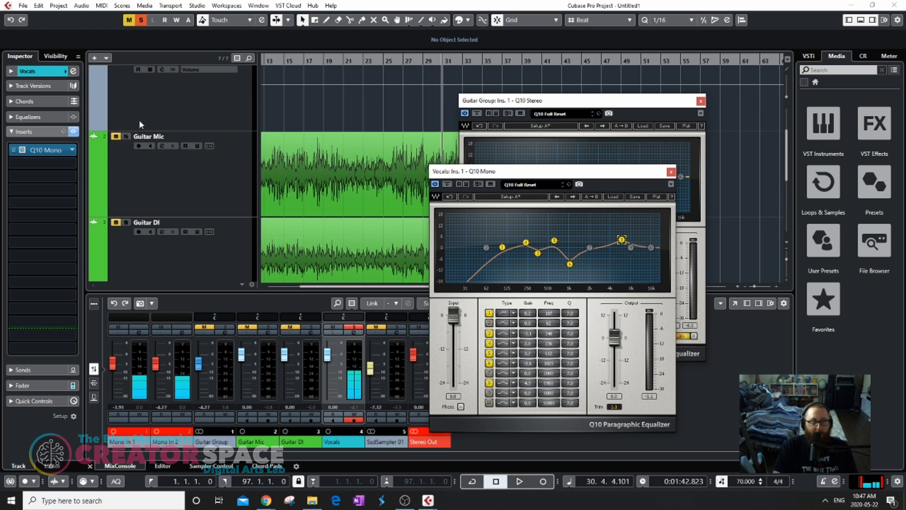
{"action": "scroll", "coordinate": [213, 193], "scroll_direction": "up", "scroll_amount": 3}
{"action": "left_click", "coordinate": [126, 147]}
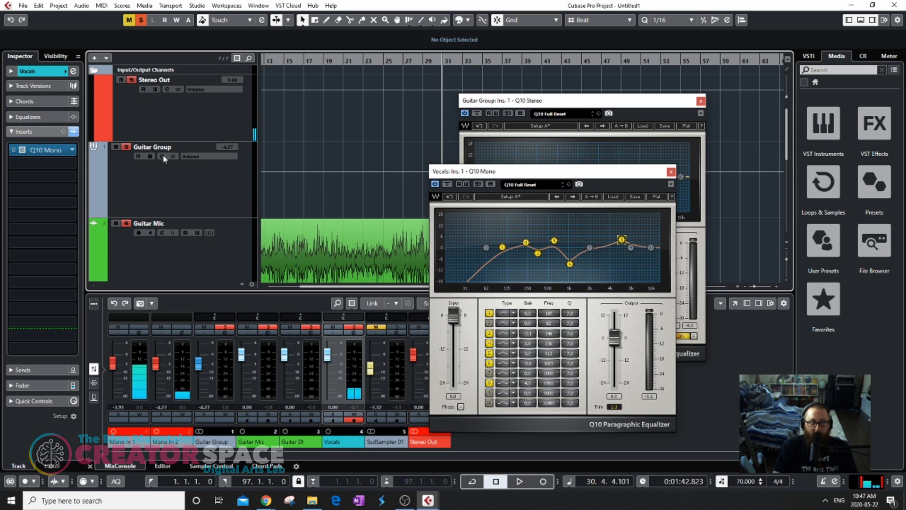
{"action": "scroll", "coordinate": [334, 162], "scroll_direction": "down", "scroll_amount": 3}
{"action": "key", "text": "space"}
- Close both Q10 equalizer windows and stop playback
{"action": "left_click", "coordinate": [671, 172]}
{"action": "left_click", "coordinate": [701, 100]}
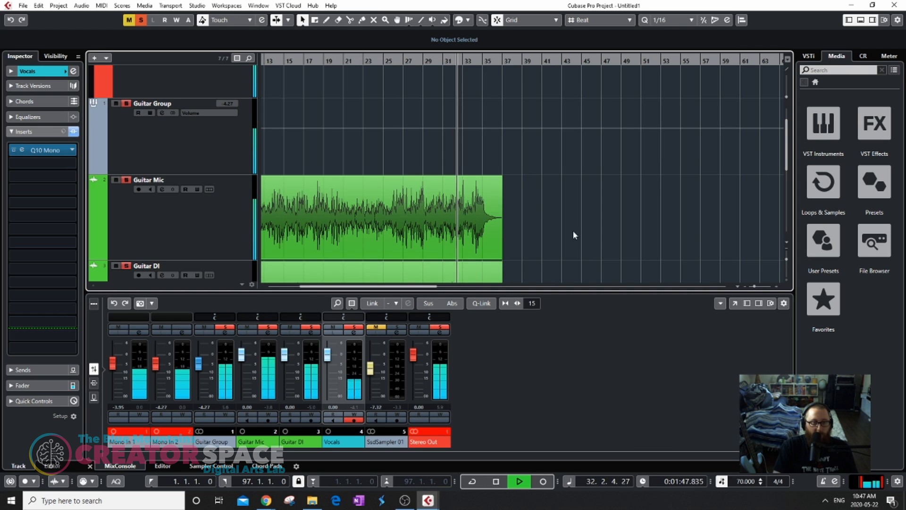
{"action": "key", "text": "space"}
- Load the CLA-76 Mono compressor into the second insert slot of the Vocals track and move its window clear of the track list
{"action": "scroll", "coordinate": [570, 223], "scroll_direction": "down", "scroll_amount": 4}
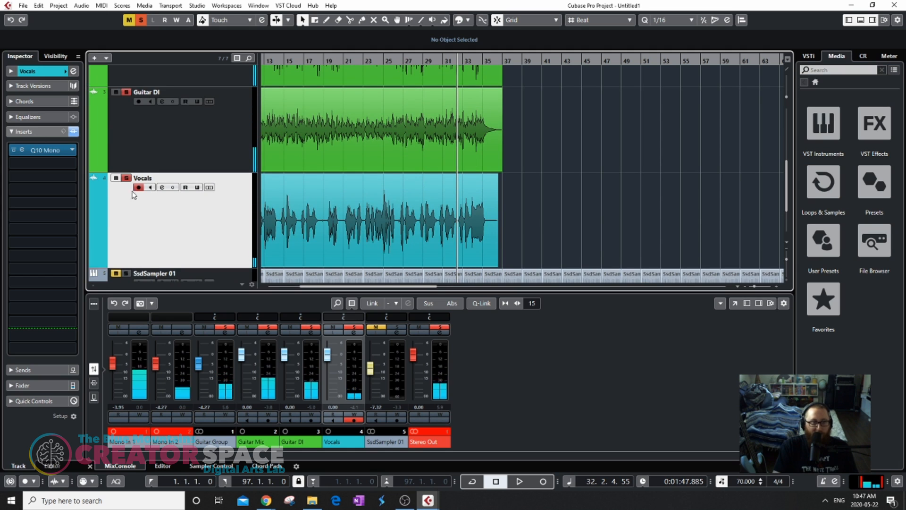
{"action": "left_click", "coordinate": [42, 160]}
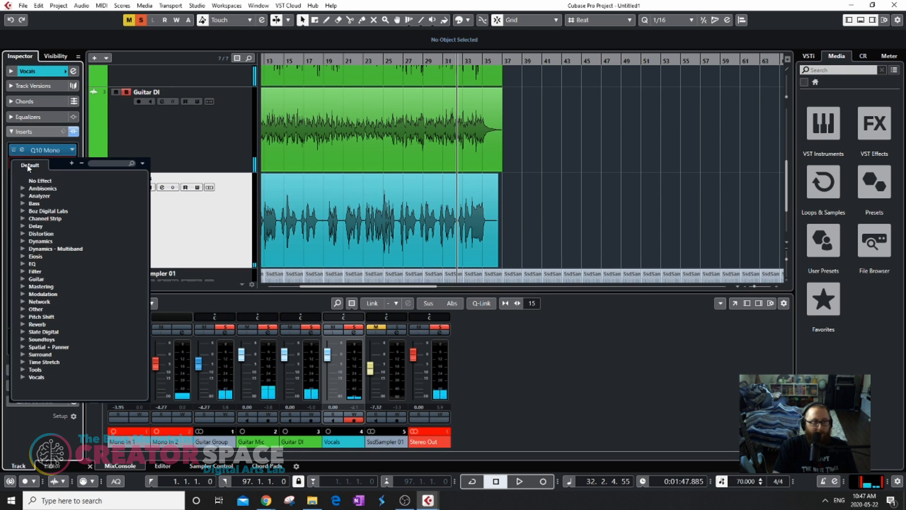
{"action": "left_click", "coordinate": [22, 241]}
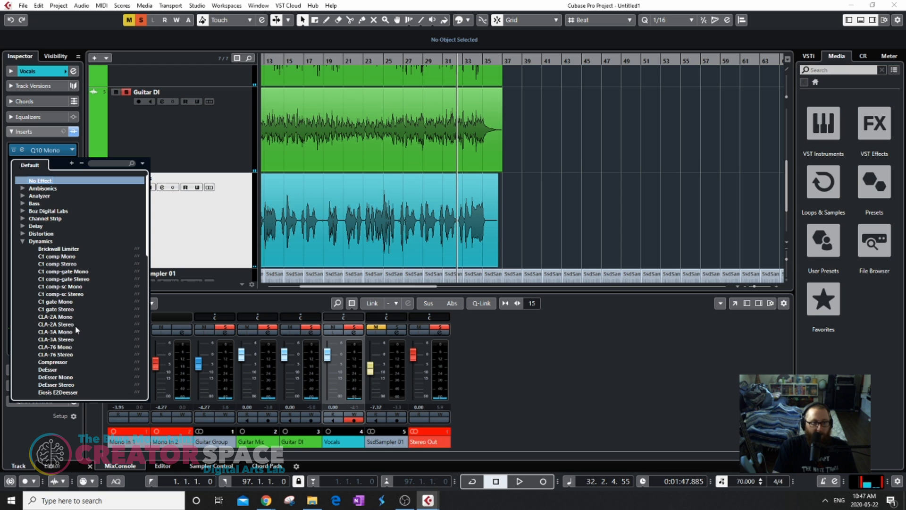
{"action": "left_click", "coordinate": [66, 347]}
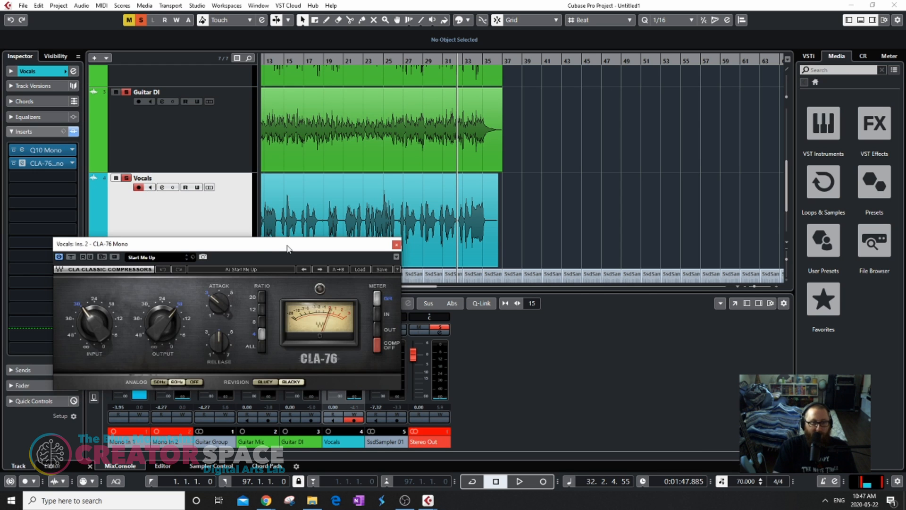
{"action": "left_click_drag", "start_coordinate": [287, 246], "coordinate": [585, 229]}
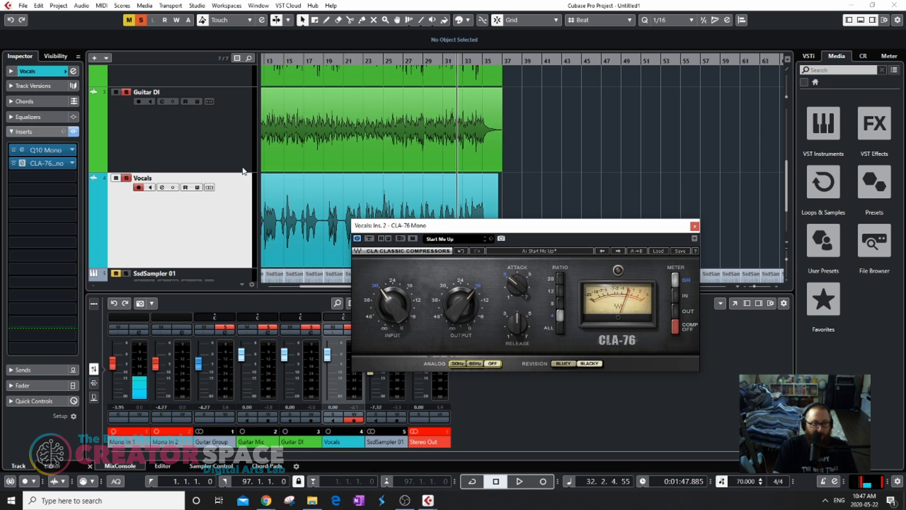
{"action": "scroll", "coordinate": [579, 176], "scroll_direction": "up", "scroll_amount": 5}
{"action": "left_click", "coordinate": [104, 157]}
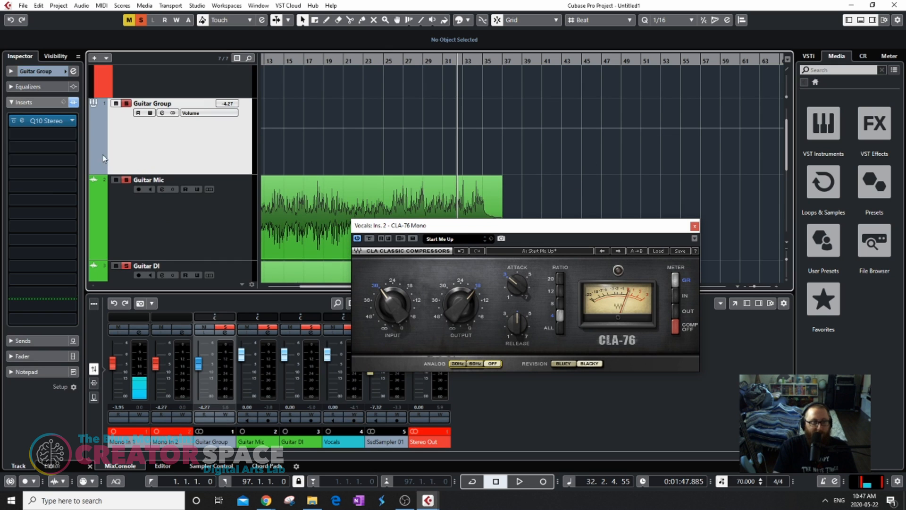
{"action": "left_click", "coordinate": [33, 137]}
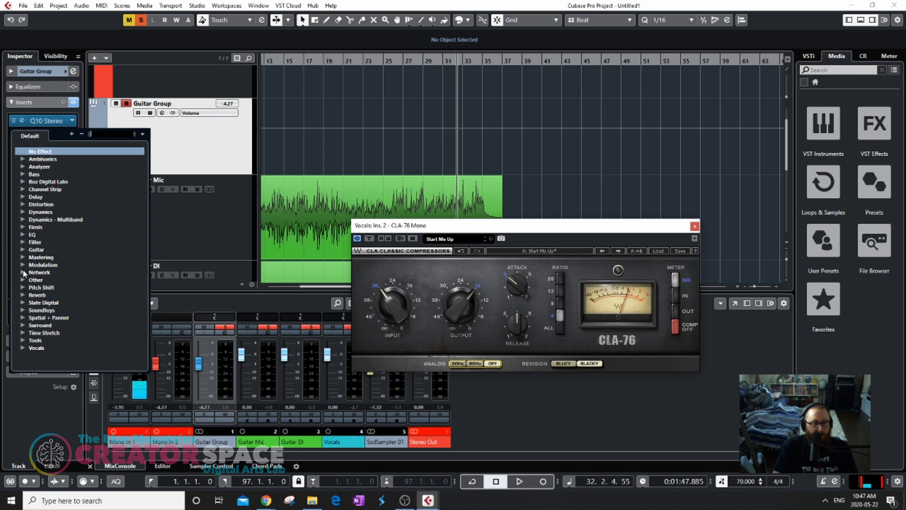
{"action": "left_click", "coordinate": [23, 213]}
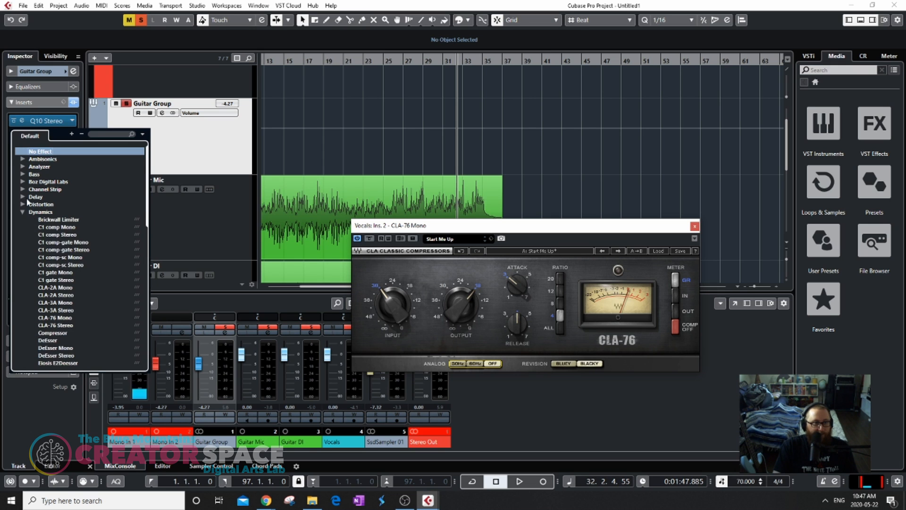
{"action": "left_click", "coordinate": [320, 144]}
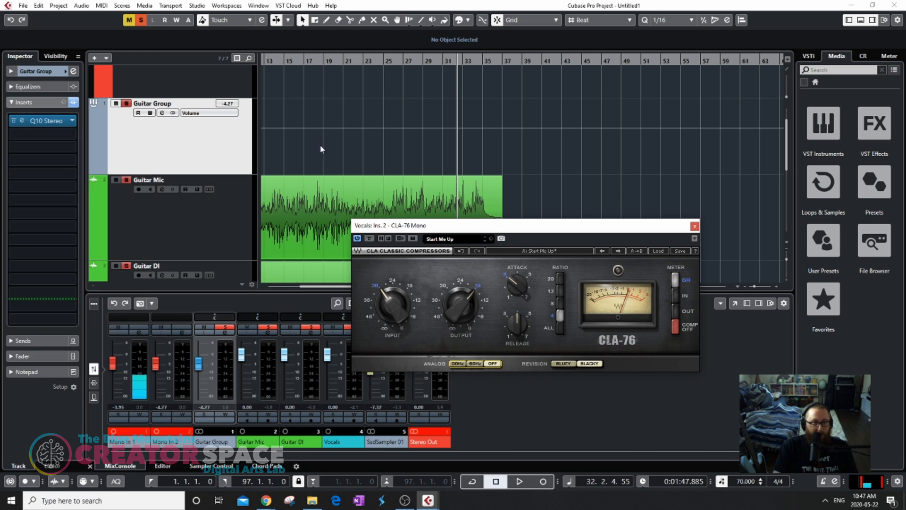
{"action": "left_click", "coordinate": [41, 98]}
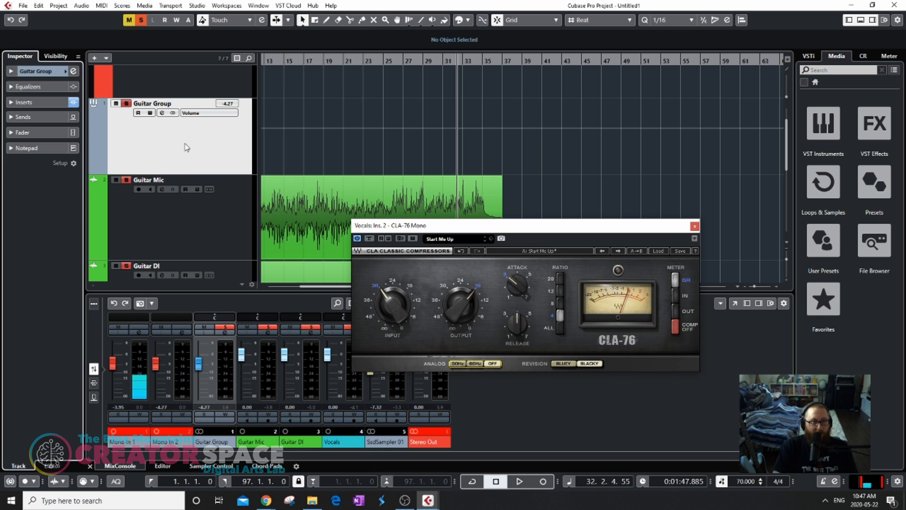
{"action": "left_click", "coordinate": [196, 200]}
{"action": "left_click", "coordinate": [188, 158]}
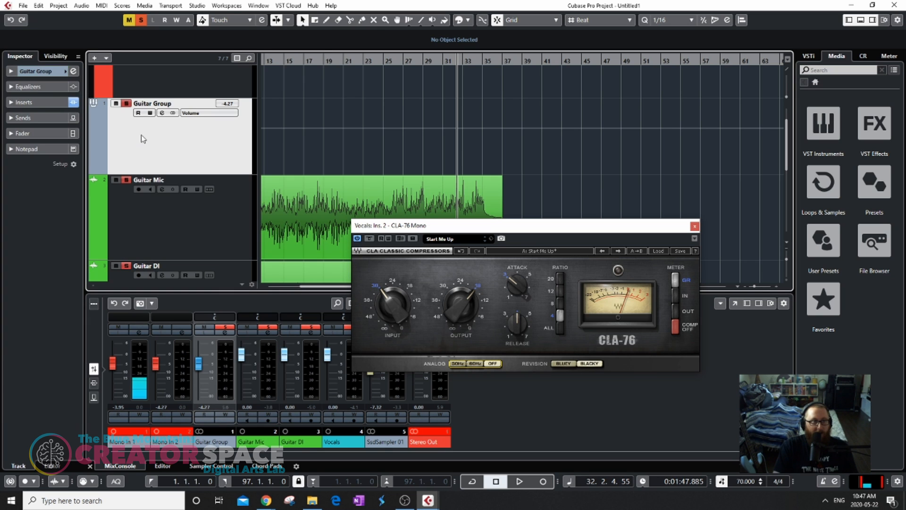
{"action": "left_click", "coordinate": [12, 71]}
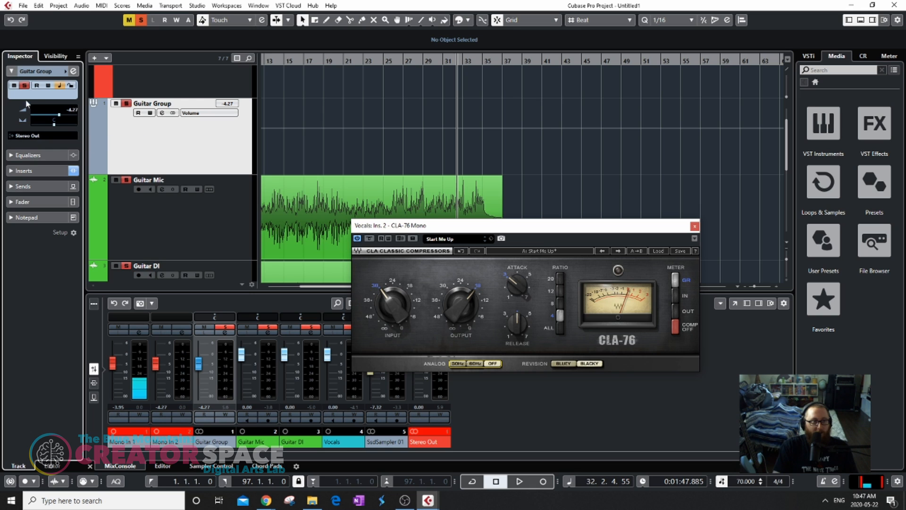
{"action": "left_click", "coordinate": [13, 171]}
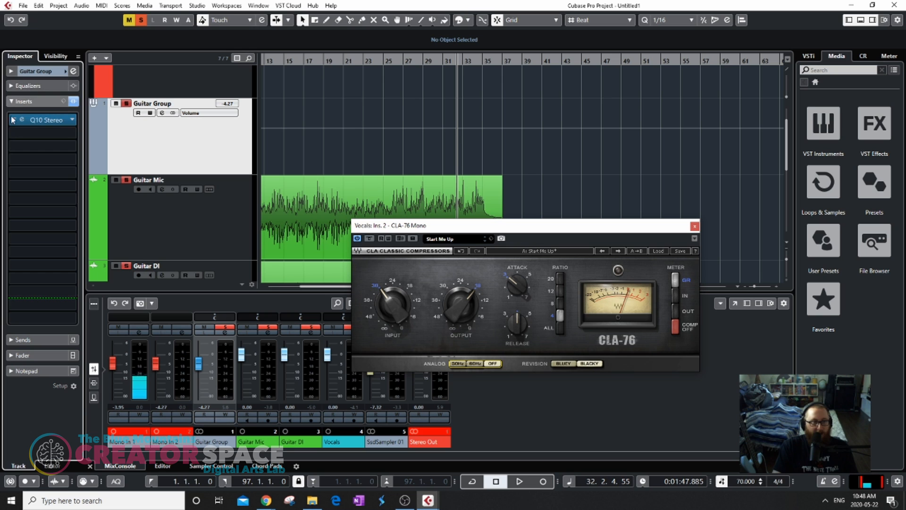
{"action": "left_click", "coordinate": [28, 86]}
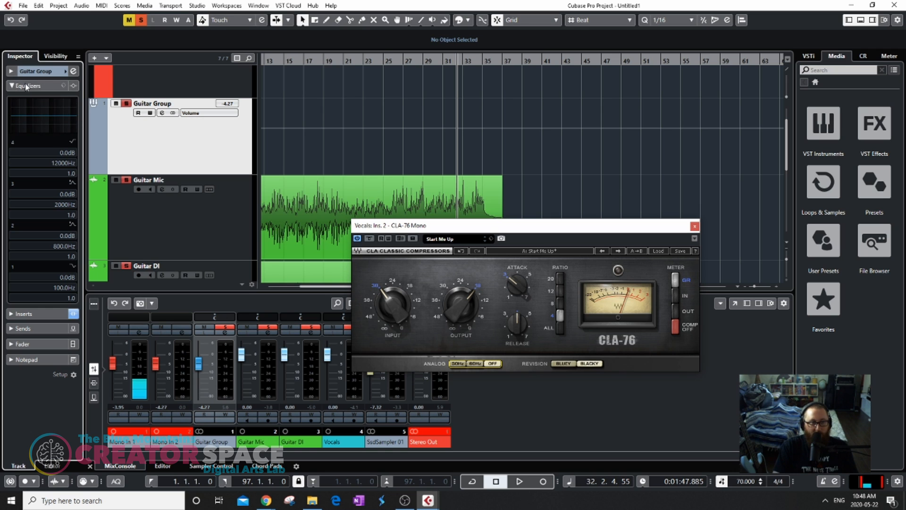
- Show the Guitar Group's inserts, review the Q10 Stereo equalizer curve, and close its window
{"action": "left_click", "coordinate": [11, 86]}
{"action": "left_click", "coordinate": [32, 99]}
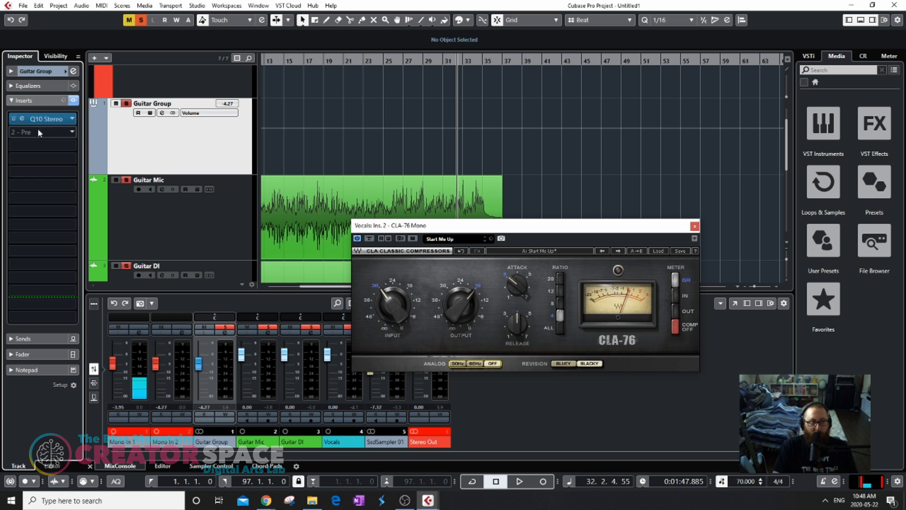
{"action": "left_click", "coordinate": [23, 119]}
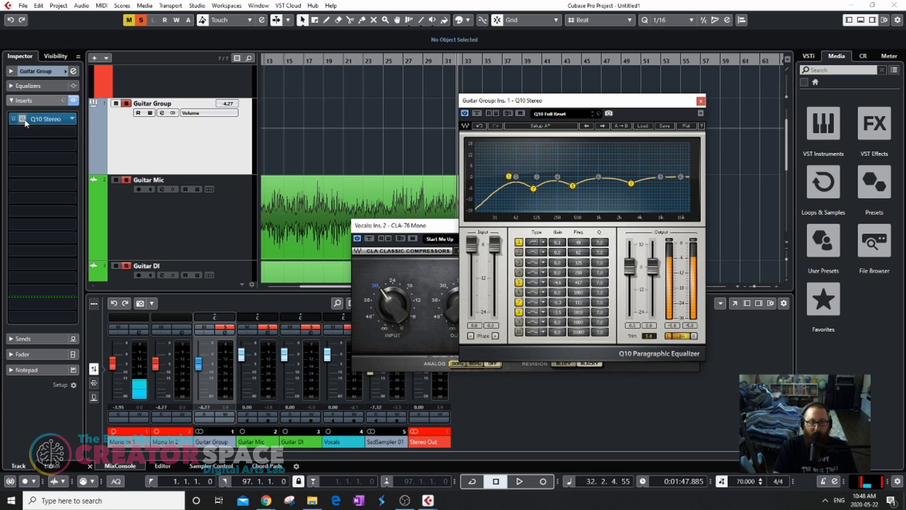
{"action": "left_click", "coordinate": [23, 120]}
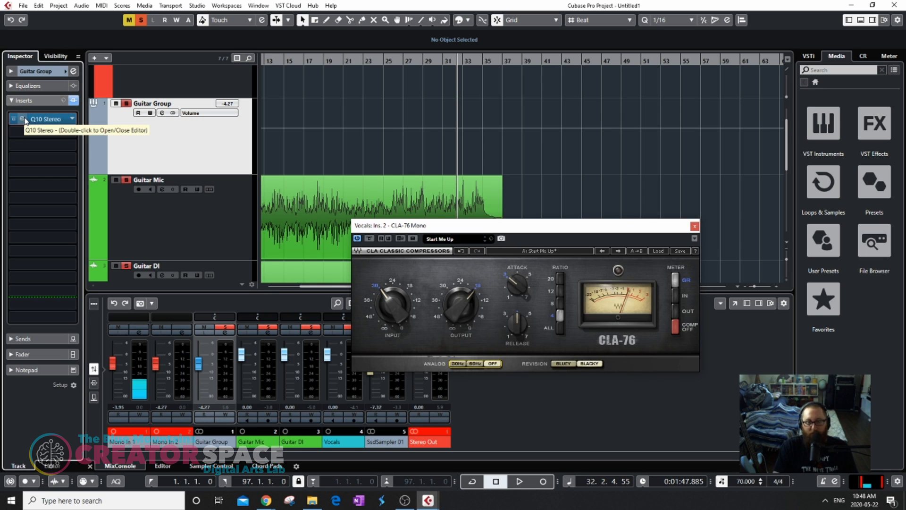
{"action": "left_click", "coordinate": [31, 120]}
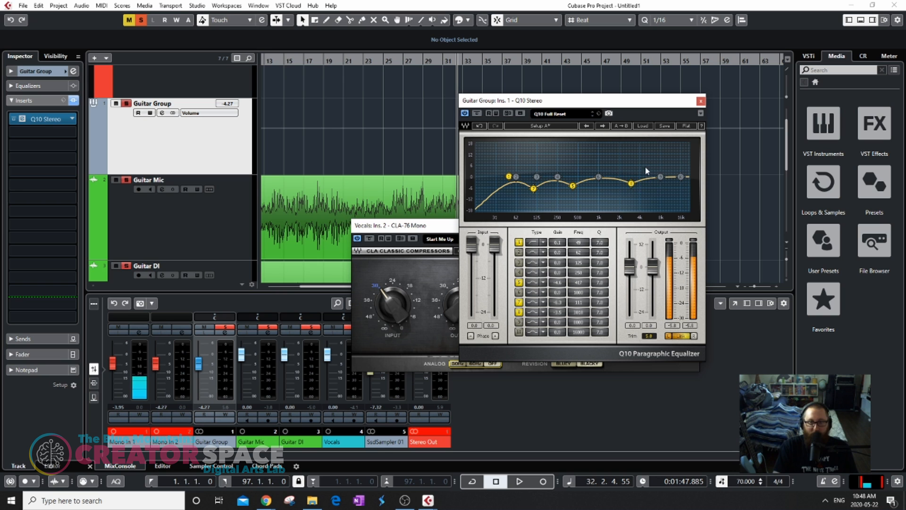
{"action": "left_click", "coordinate": [702, 102]}
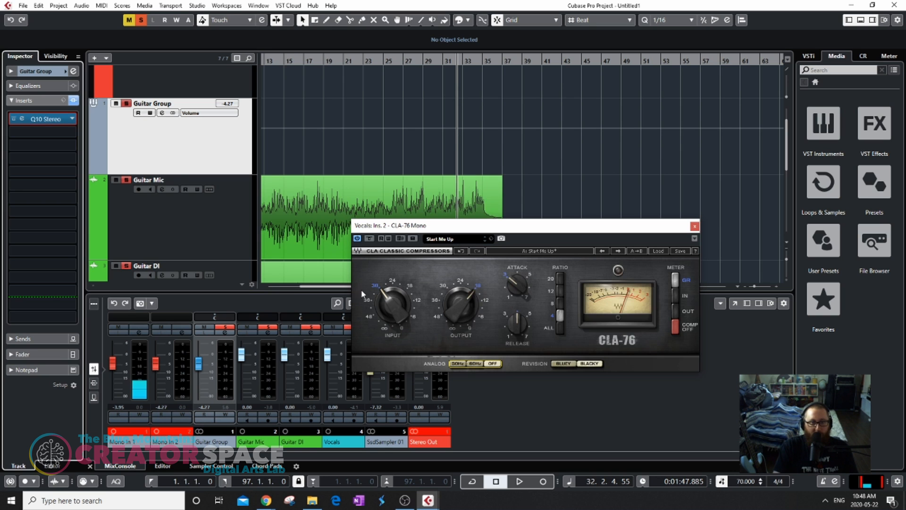
- Load the CLA-76 Stereo compressor into the Guitar Group's second insert slot and place its window beside the vocal compressor
{"action": "left_click_drag", "start_coordinate": [420, 226], "coordinate": [504, 214]}
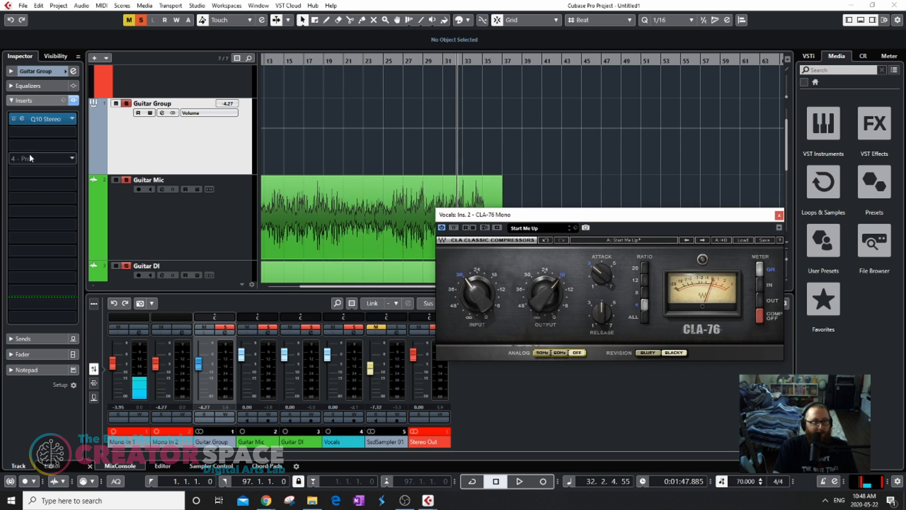
{"action": "left_click", "coordinate": [18, 133]}
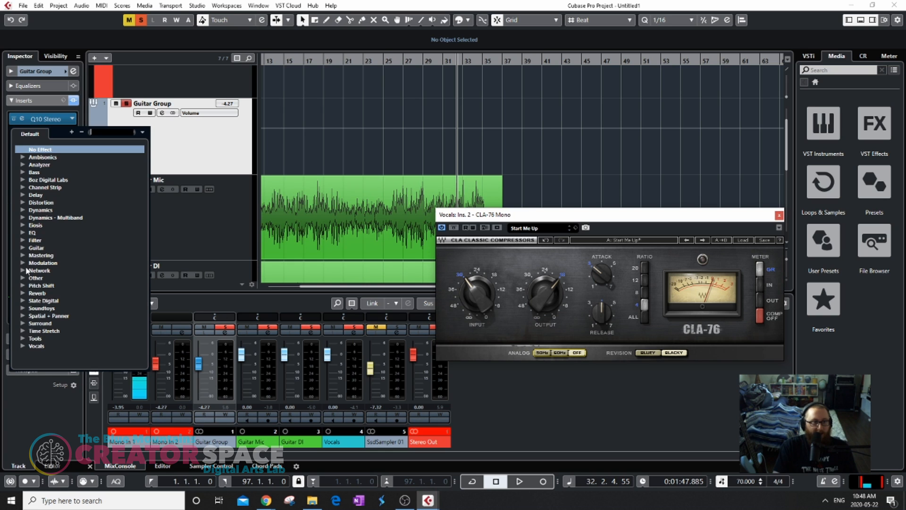
{"action": "left_click", "coordinate": [22, 247]}
{"action": "left_click", "coordinate": [22, 246]}
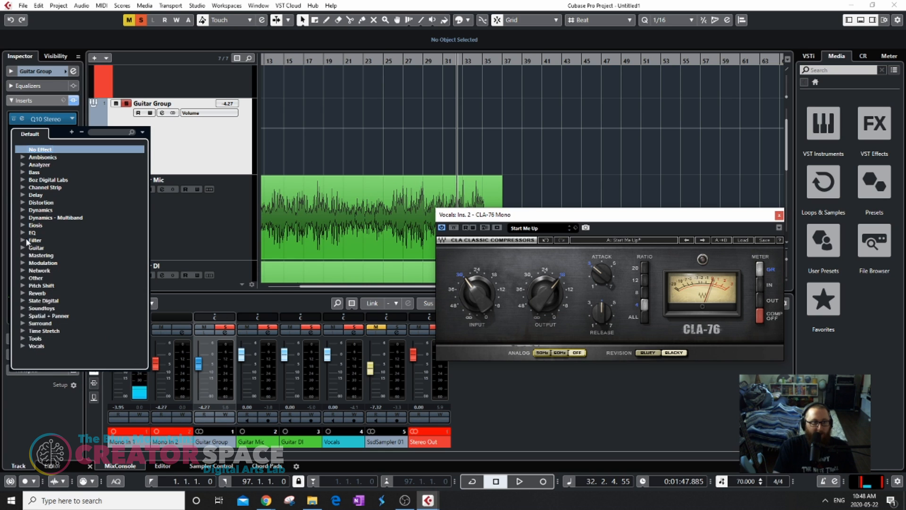
{"action": "left_click", "coordinate": [24, 211]}
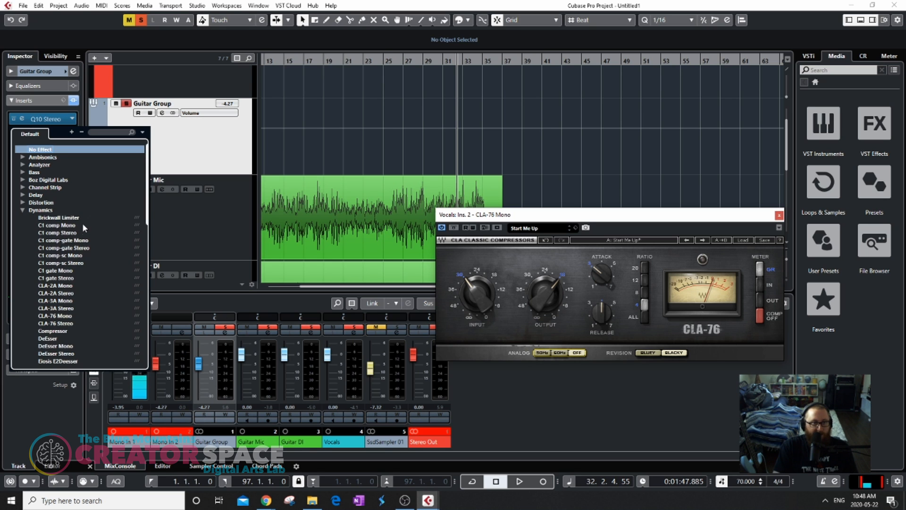
{"action": "left_click", "coordinate": [67, 324]}
{"action": "left_click_drag", "start_coordinate": [340, 263], "coordinate": [289, 185]}
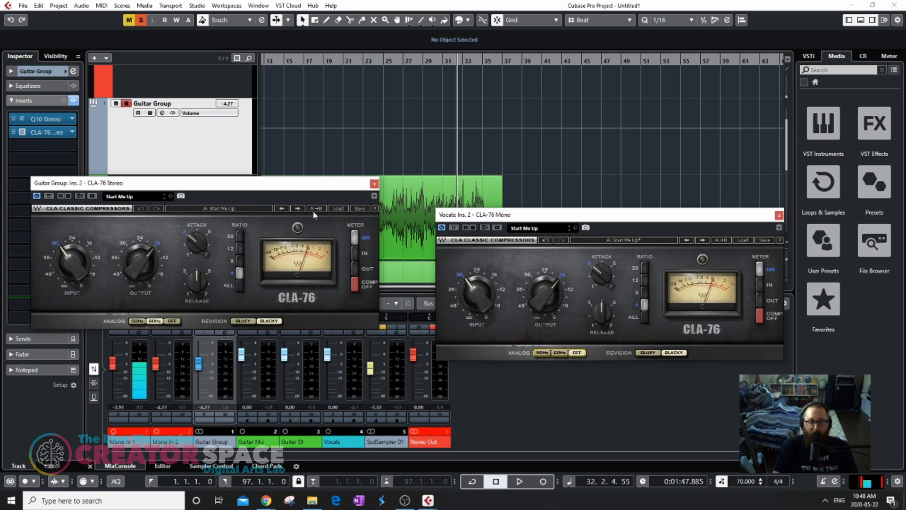
- Load the Acoustic Guitar preset in the Guitar Group's CLA-76, with its revision set to Blacky and analog to Off
{"action": "left_click", "coordinate": [337, 208]}
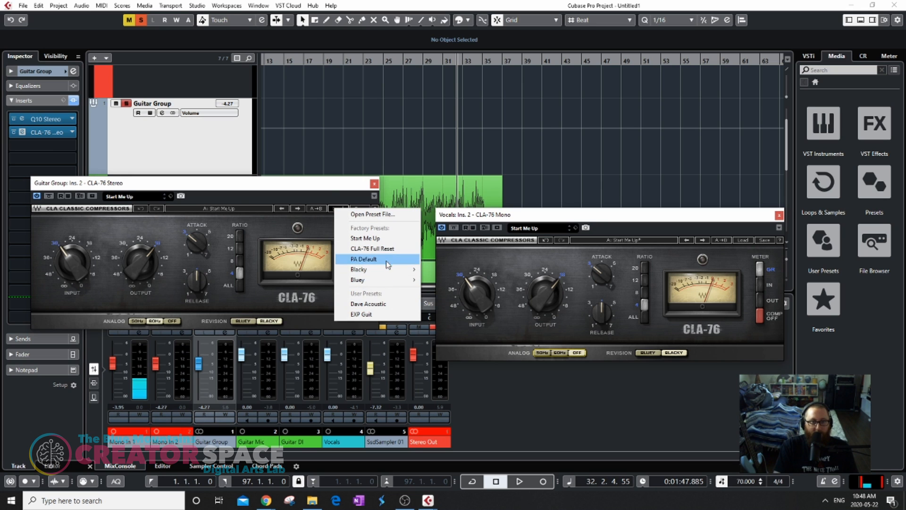
{"action": "left_click", "coordinate": [348, 194]}
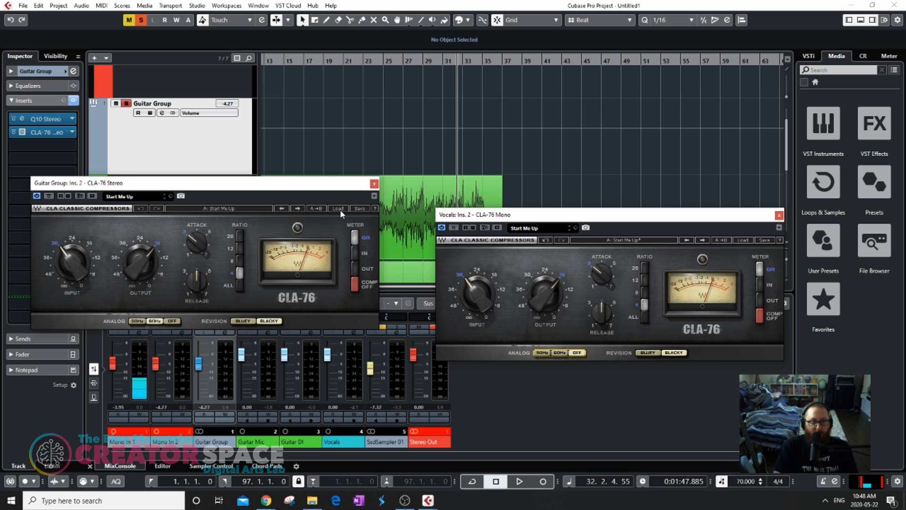
{"action": "left_click", "coordinate": [341, 211]}
{"action": "mouse_move", "coordinate": [403, 276]}
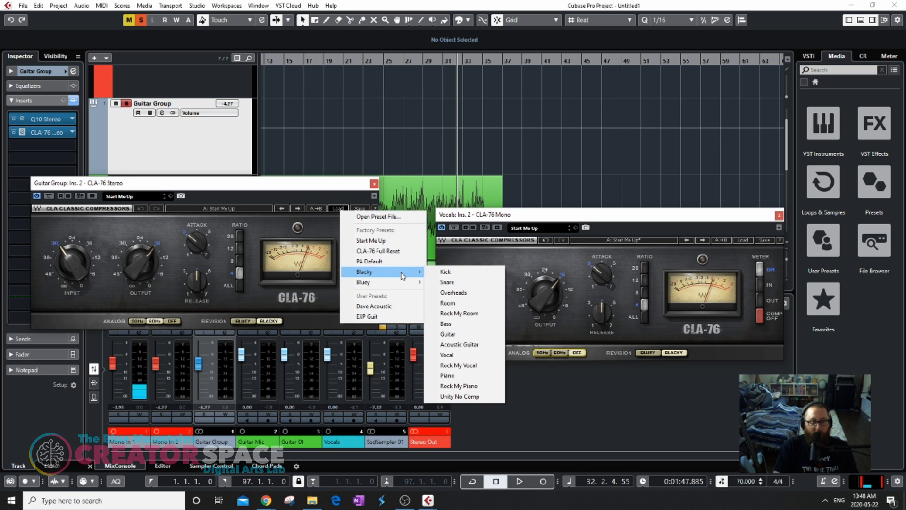
{"action": "left_click", "coordinate": [160, 197]}
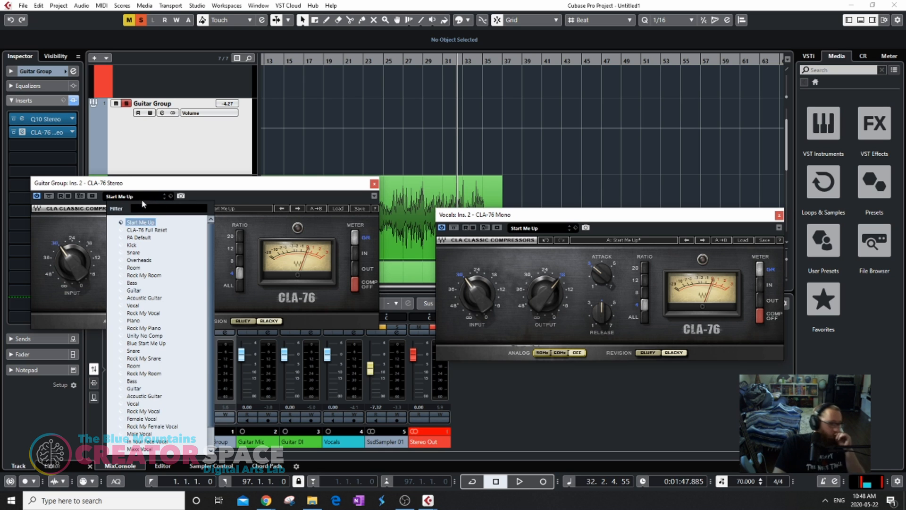
{"action": "left_click", "coordinate": [144, 398]}
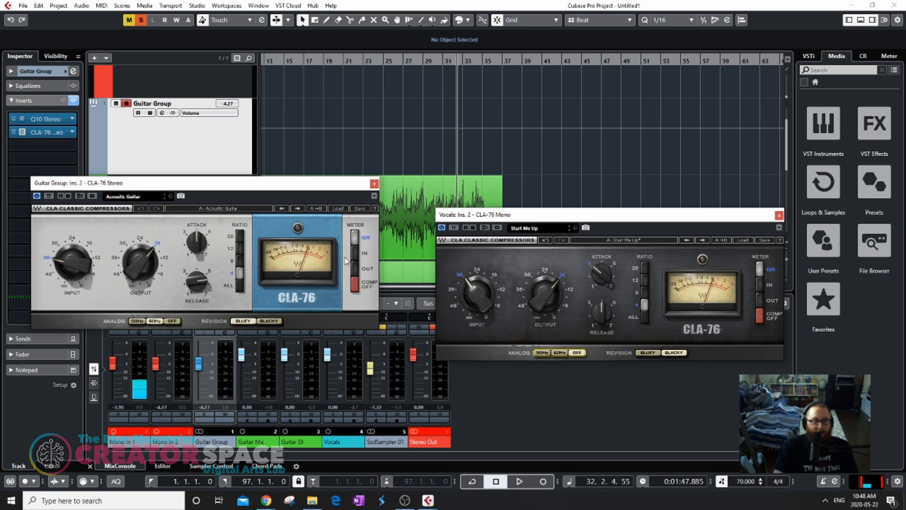
{"action": "left_click", "coordinate": [268, 322]}
{"action": "left_click", "coordinate": [174, 322]}
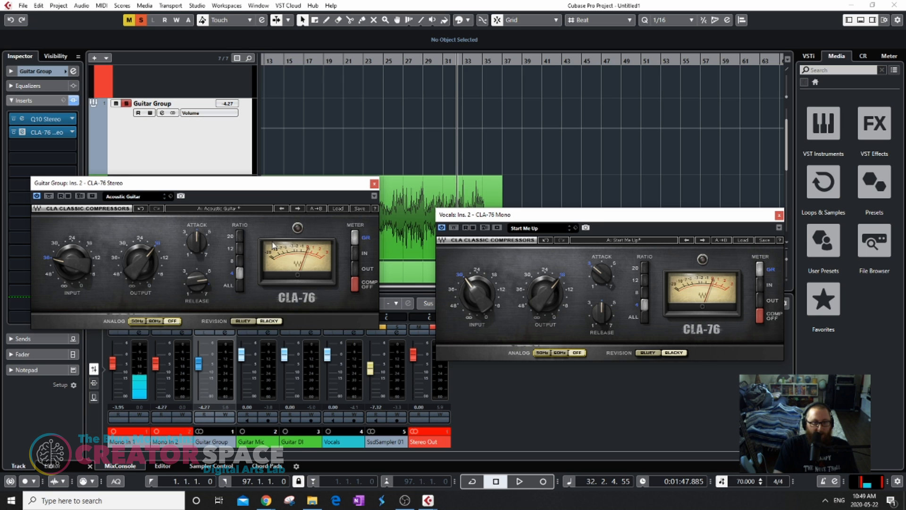
- Play the guitars and vocals from around bar 26 with the Guitar Group's compressor window fully in view
{"action": "left_click_drag", "start_coordinate": [282, 174], "coordinate": [225, 213]}
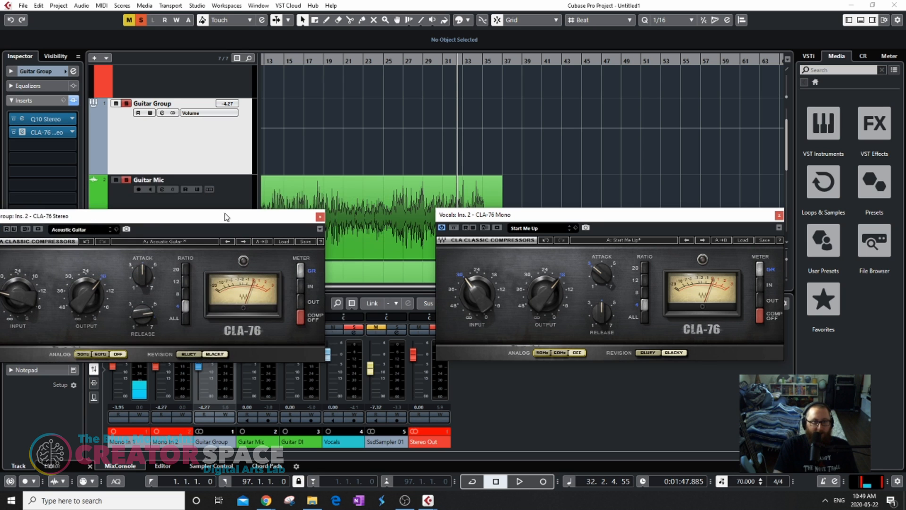
{"action": "left_click", "coordinate": [404, 60]}
{"action": "key", "text": "space"}
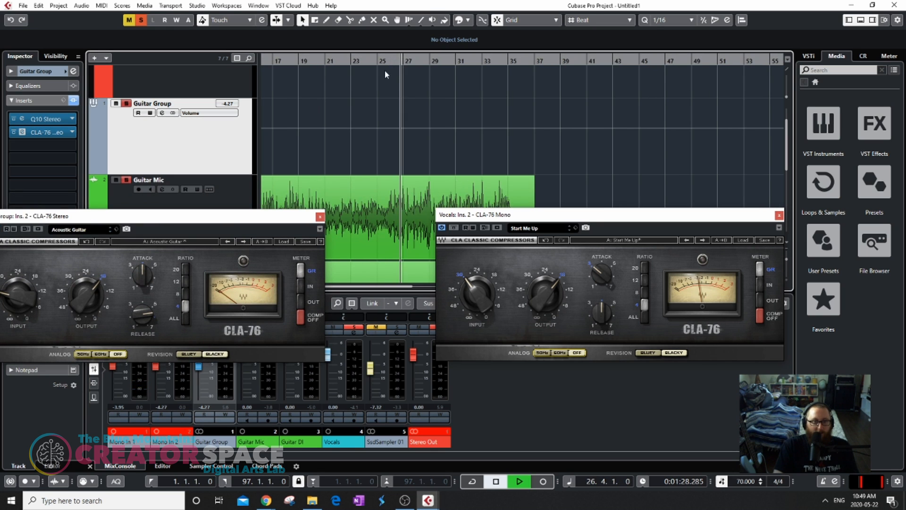
{"action": "left_click_drag", "start_coordinate": [239, 227], "coordinate": [339, 190]}
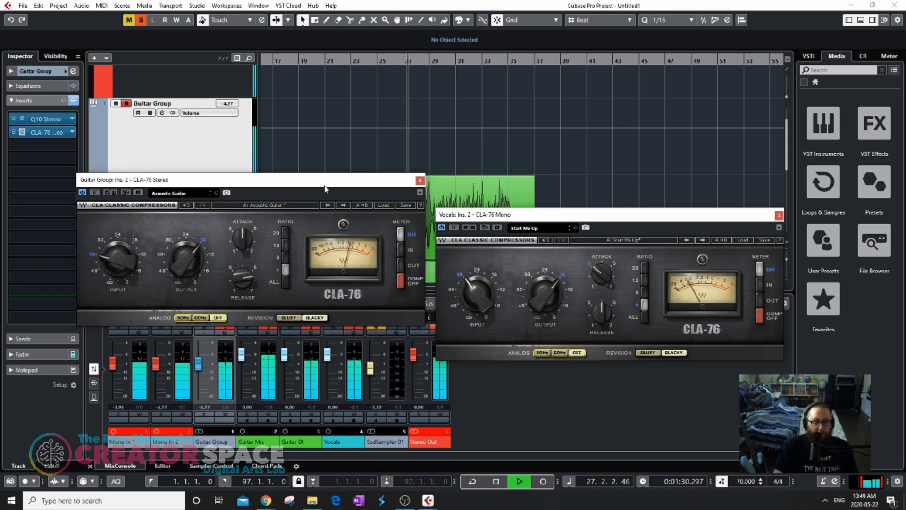
- Raise the Guitar Group compressor's input, set ratio 8 and attack about 5.47, adjust the release, and close its window
{"action": "left_click_drag", "start_coordinate": [118, 260], "coordinate": [118, 250]}
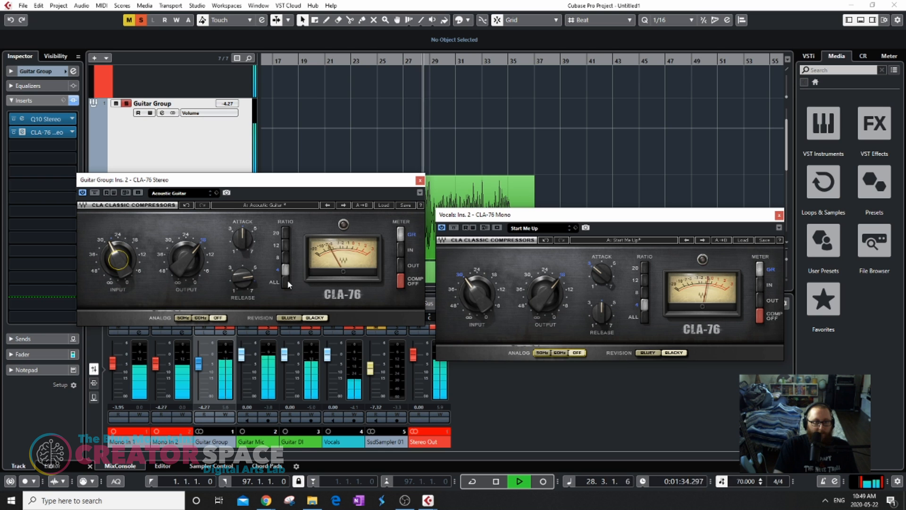
{"action": "left_click", "coordinate": [286, 258]}
{"action": "left_click_drag", "start_coordinate": [243, 249], "coordinate": [245, 244]}
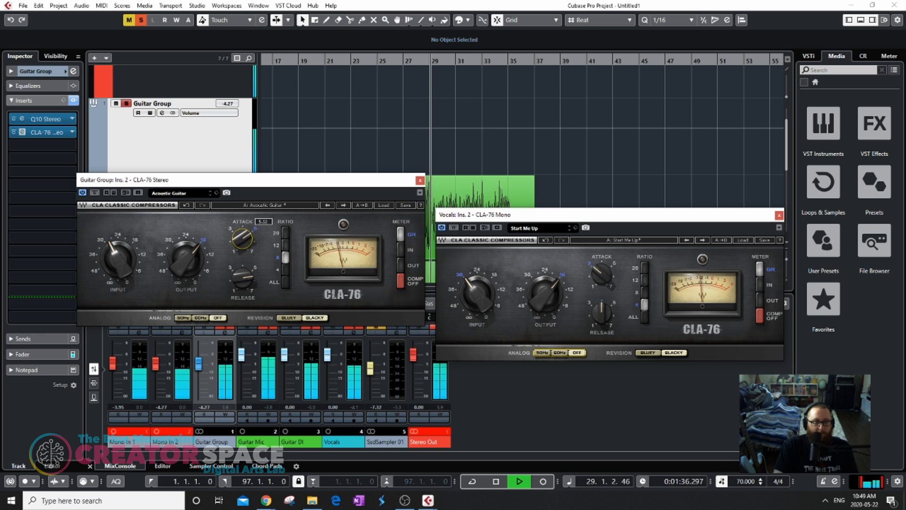
{"action": "left_click_drag", "start_coordinate": [241, 283], "coordinate": [240, 279]}
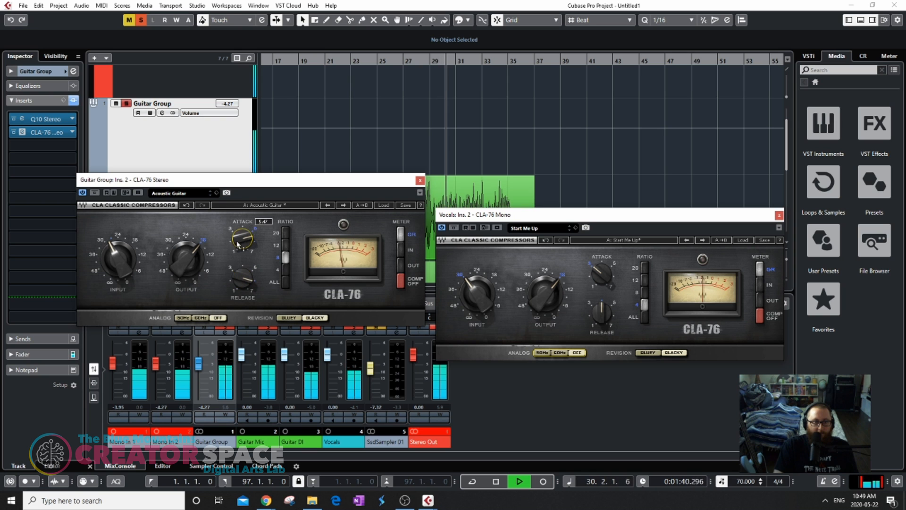
{"action": "left_click", "coordinate": [420, 180]}
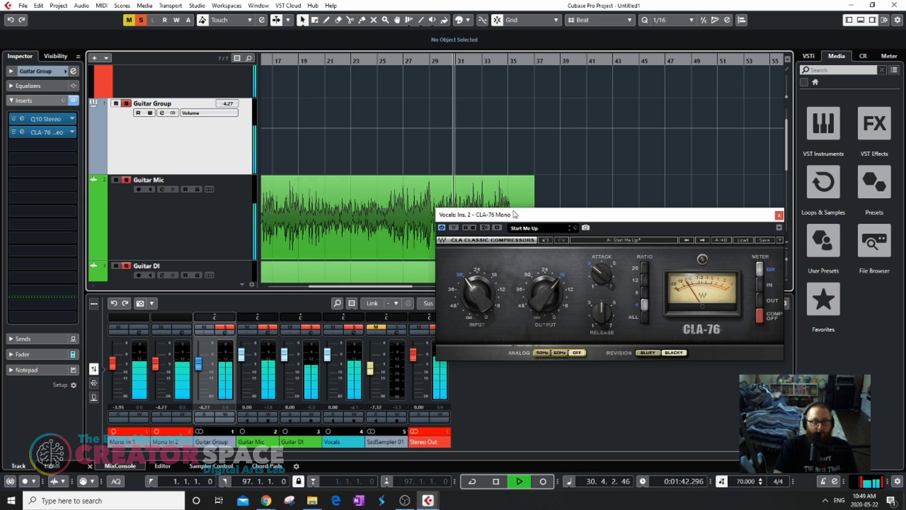
- Stop playback and bring up the CLA-76 Mono compressor from the Vocals track's inserts
{"action": "scroll", "coordinate": [384, 167], "scroll_direction": "down", "scroll_amount": 3}
{"action": "key", "text": "space"}
{"action": "left_click", "coordinate": [222, 262]}
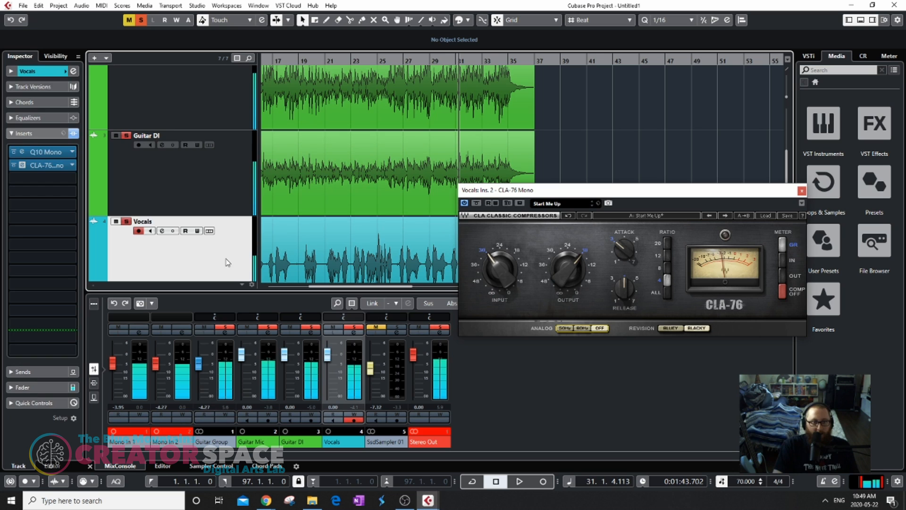
{"action": "left_click", "coordinate": [22, 165]}
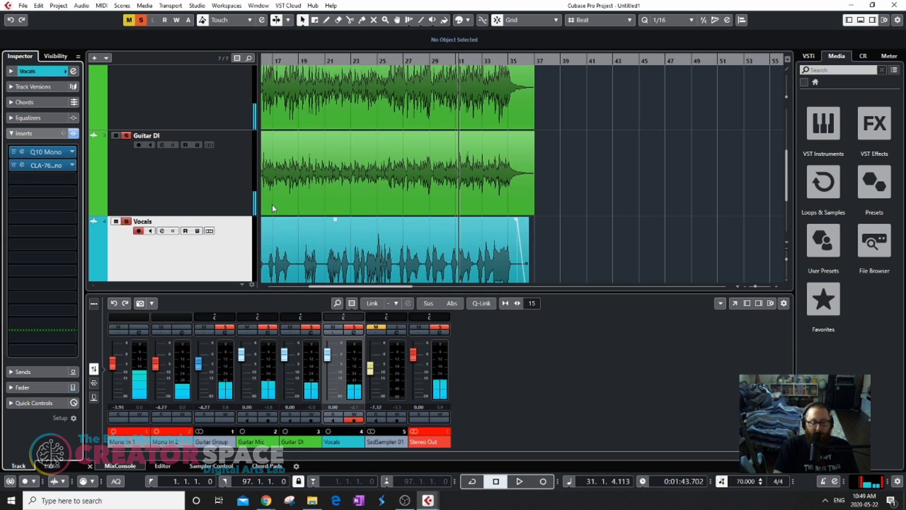
{"action": "left_click", "coordinate": [22, 165]}
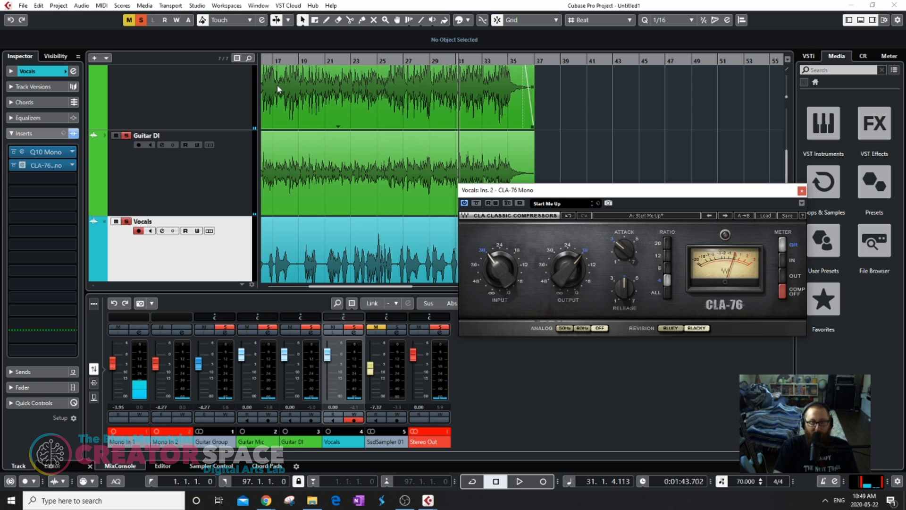
- During playback from around bar 20, set the vocal compressor's ratio to All, adjust input, attack, release and output, and close it
{"action": "left_click", "coordinate": [321, 62]}
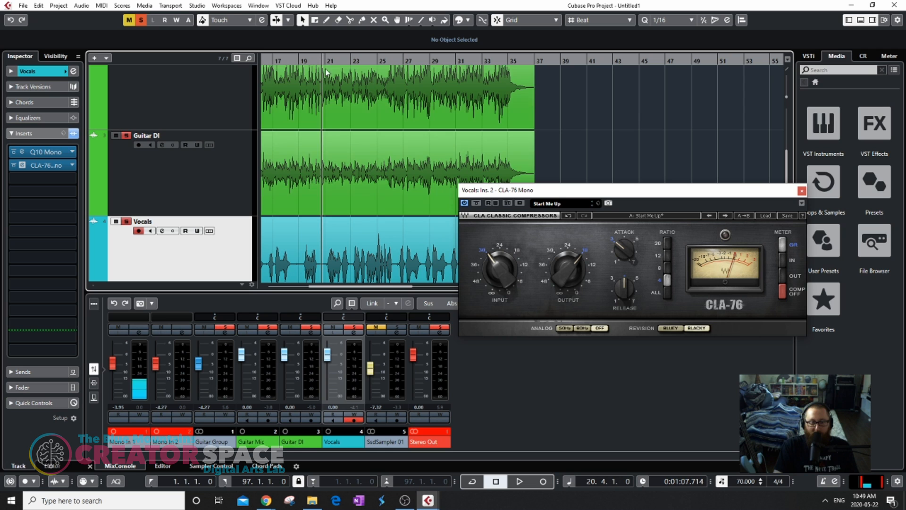
{"action": "key", "text": "space"}
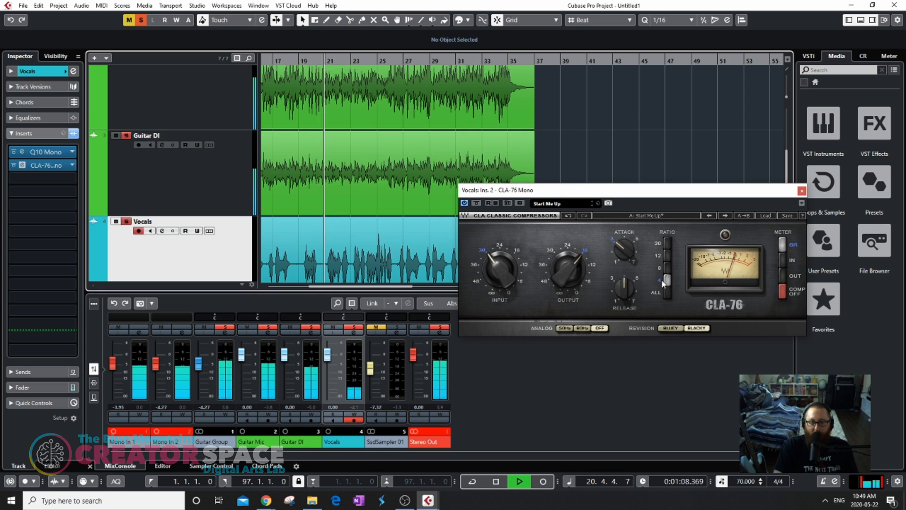
{"action": "left_click", "coordinate": [666, 293]}
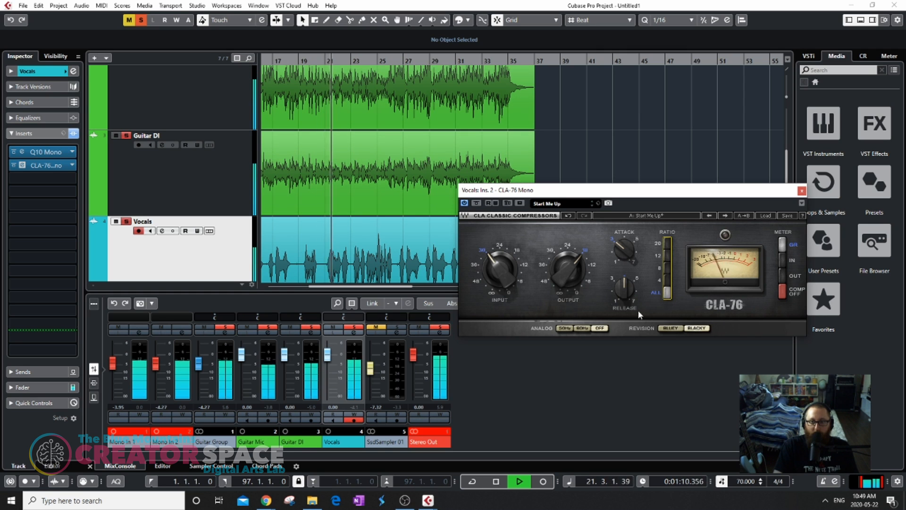
{"action": "left_click", "coordinate": [501, 270]}
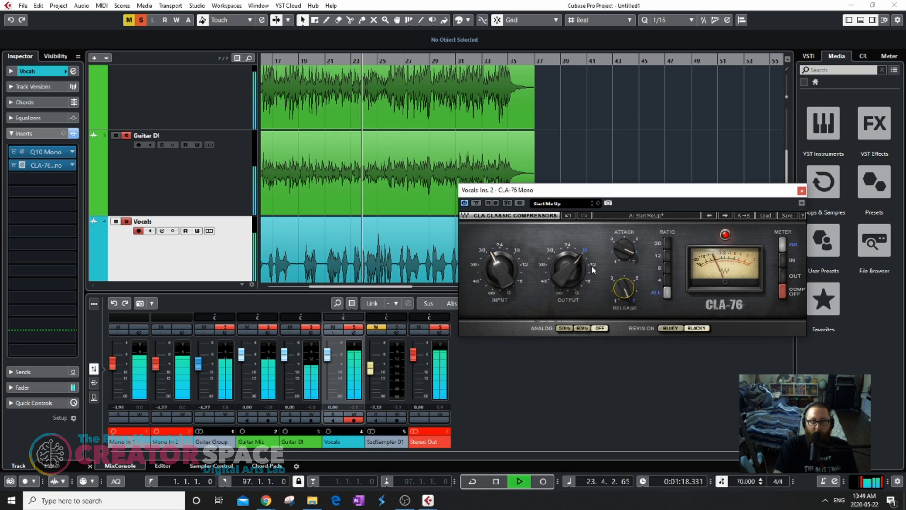
{"action": "left_click_drag", "start_coordinate": [568, 269], "coordinate": [568, 266]}
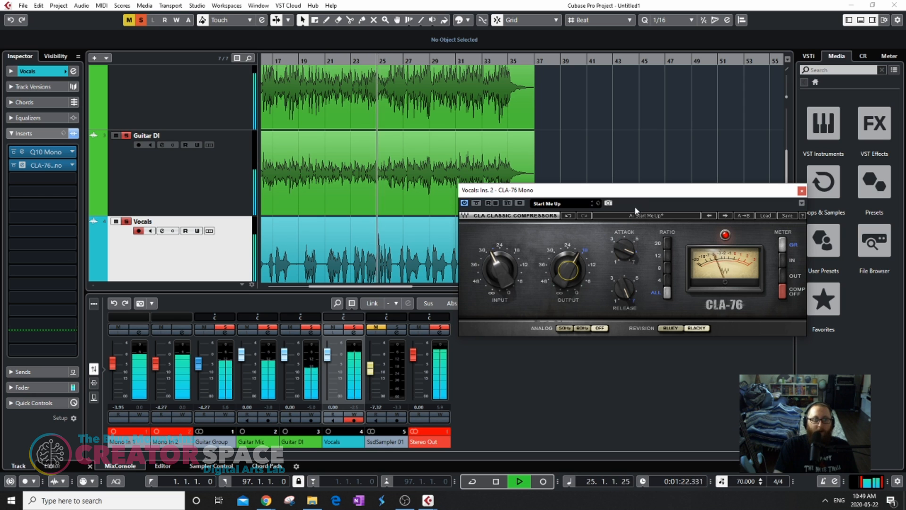
{"action": "left_click", "coordinate": [803, 190]}
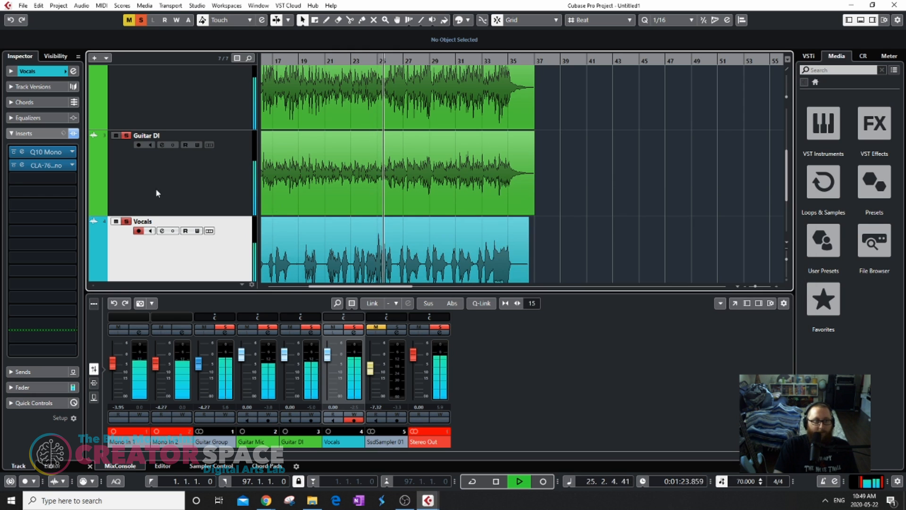
{"action": "left_click", "coordinate": [65, 179]}
{"action": "left_click", "coordinate": [83, 253]}
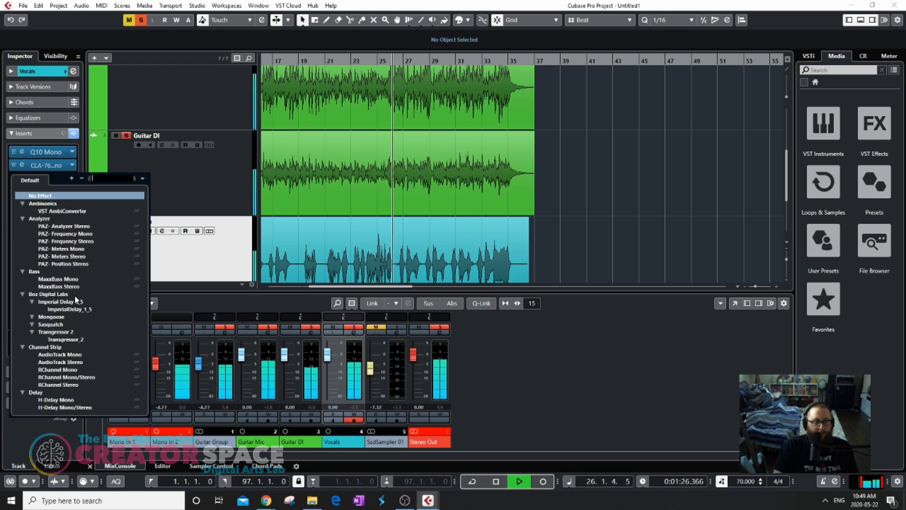
{"action": "left_click", "coordinate": [637, 206]}
- Stop playback and add a stereo effect track with VerbSuite Classics, routed to Stereo Out and created outside a folder
{"action": "key", "text": "space"}
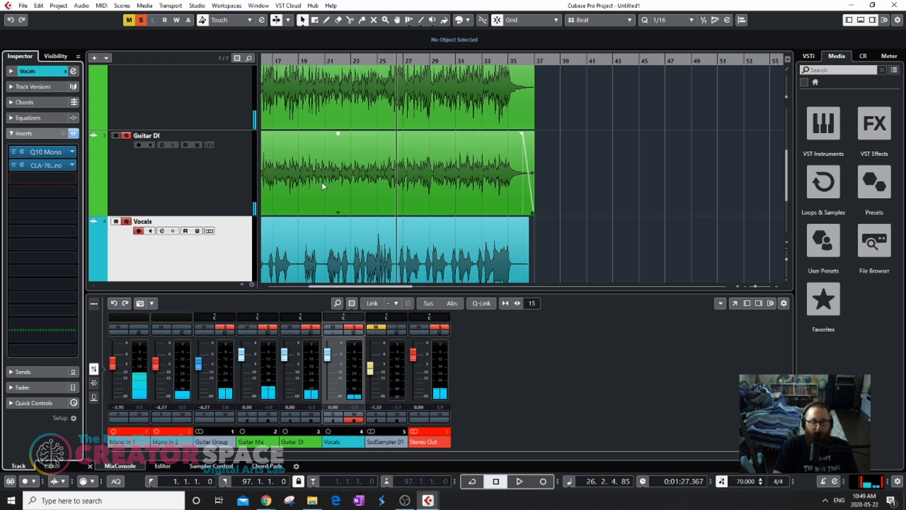
{"action": "left_click", "coordinate": [64, 6]}
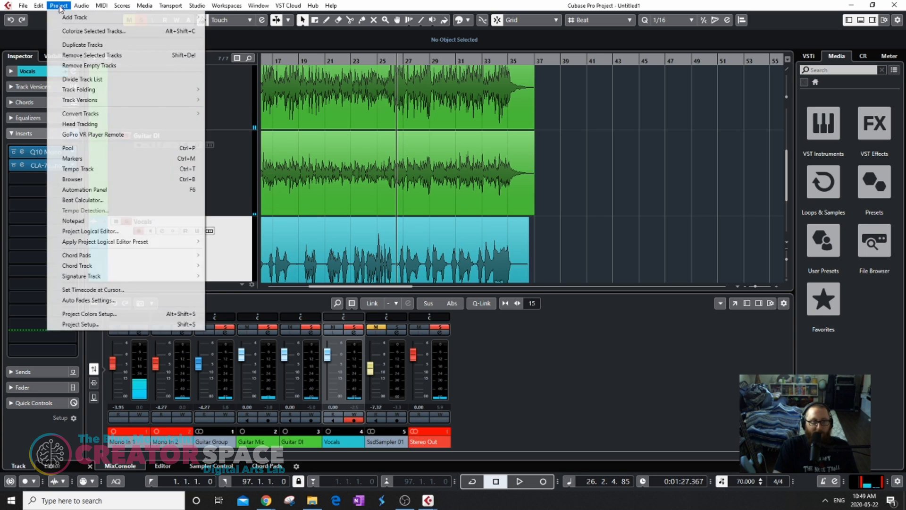
{"action": "mouse_move", "coordinate": [78, 17]}
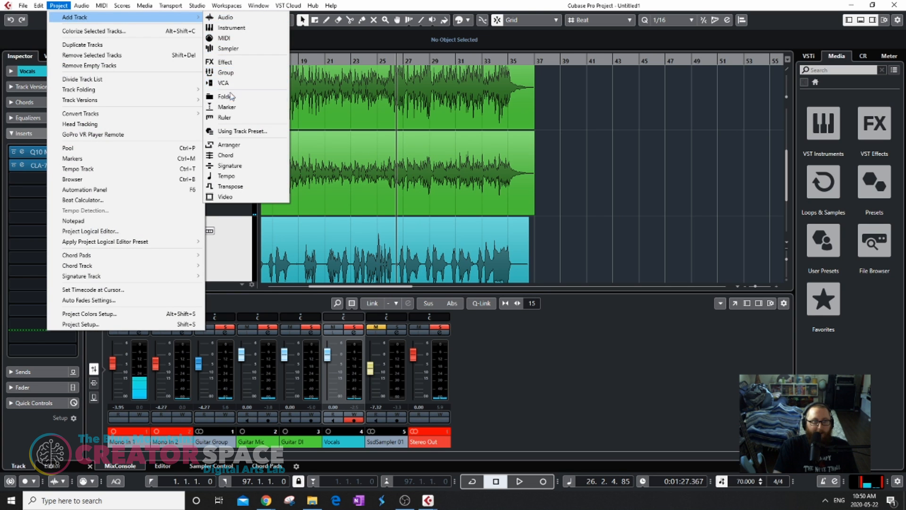
{"action": "left_click", "coordinate": [236, 62]}
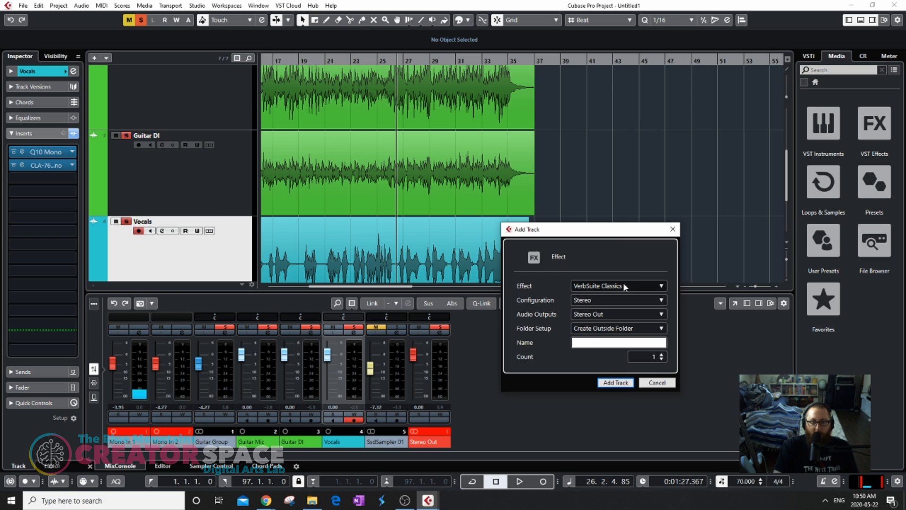
{"action": "left_click", "coordinate": [662, 287]}
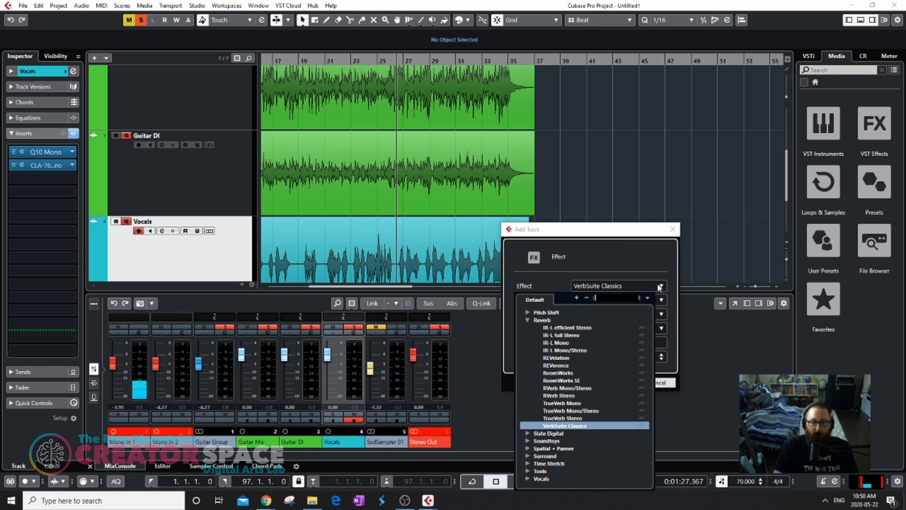
{"action": "left_click", "coordinate": [660, 286]}
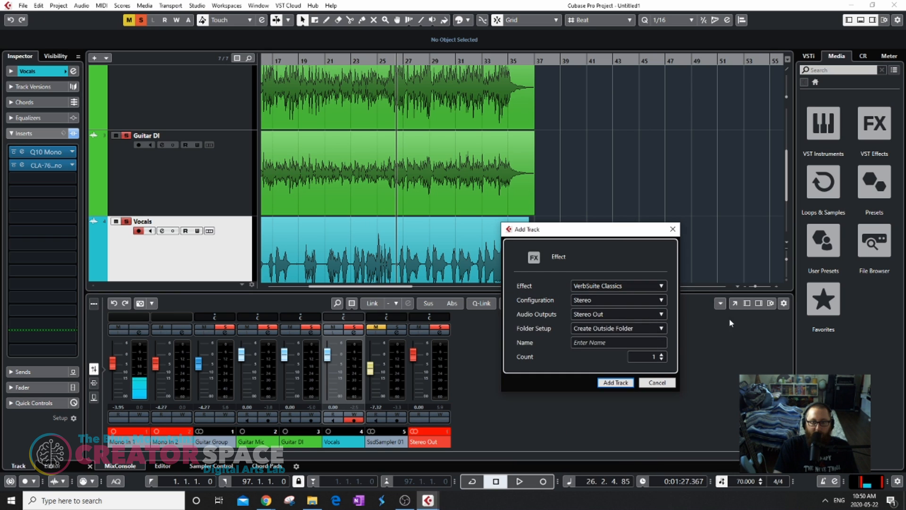
{"action": "left_click", "coordinate": [616, 383]}
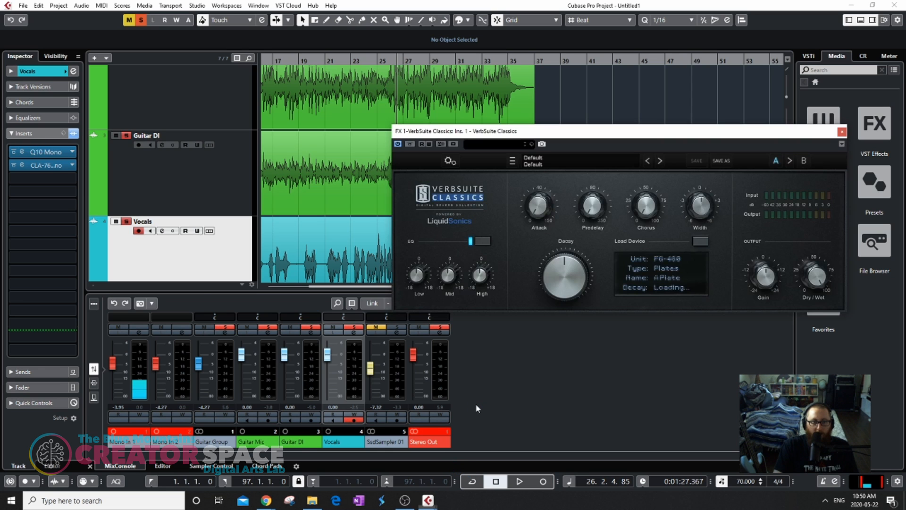
- Add an active send from the Vocals track to FX 1-VerbSuite Classics
{"action": "left_click", "coordinate": [213, 255]}
{"action": "left_click", "coordinate": [31, 134]}
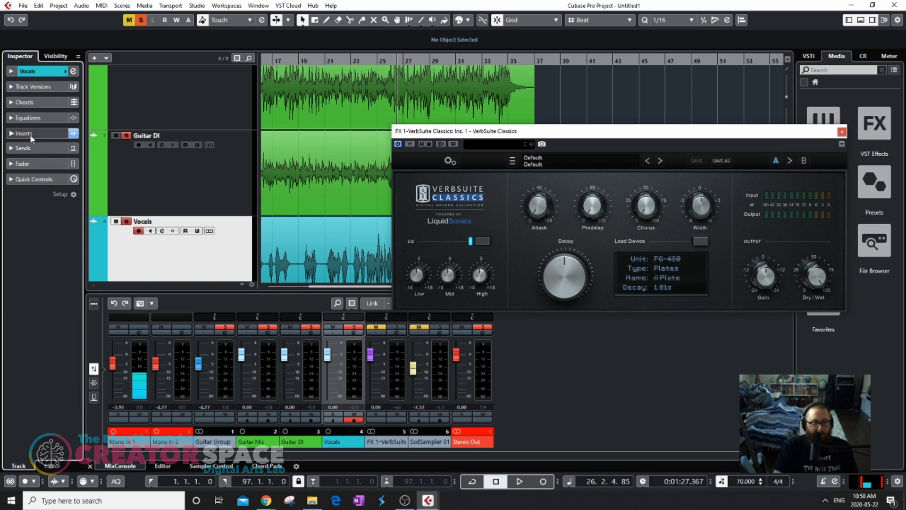
{"action": "left_click", "coordinate": [34, 148]}
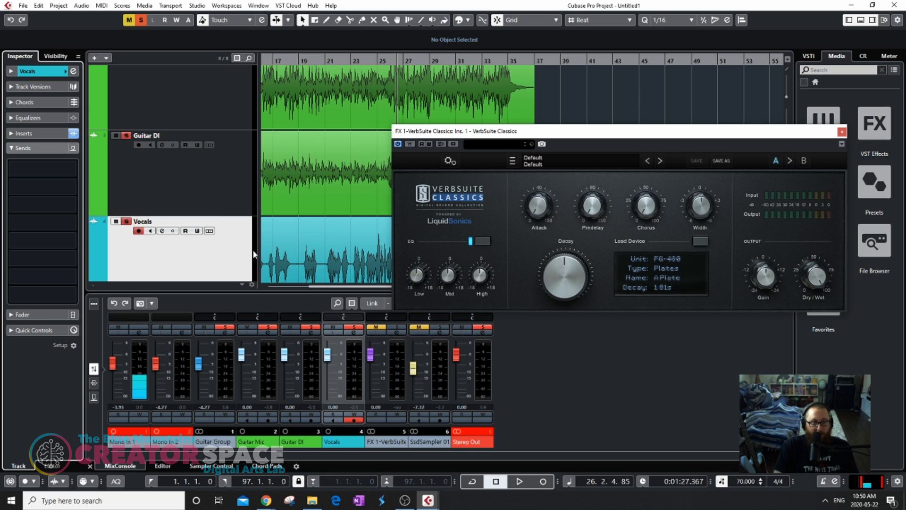
{"action": "scroll", "coordinate": [204, 238], "scroll_direction": "up", "scroll_amount": 2}
{"action": "scroll", "coordinate": [204, 238], "scroll_direction": "down", "scroll_amount": 2}
{"action": "left_click", "coordinate": [27, 168]}
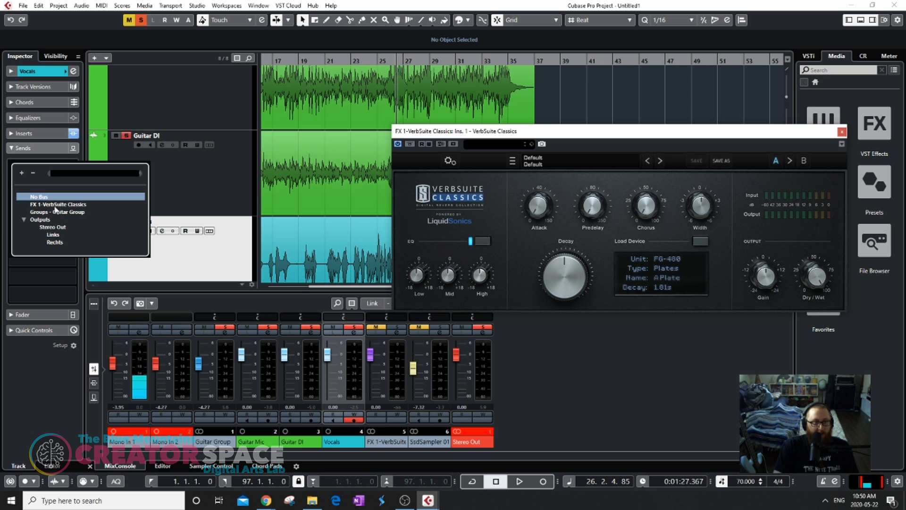
{"action": "left_click", "coordinate": [61, 205]}
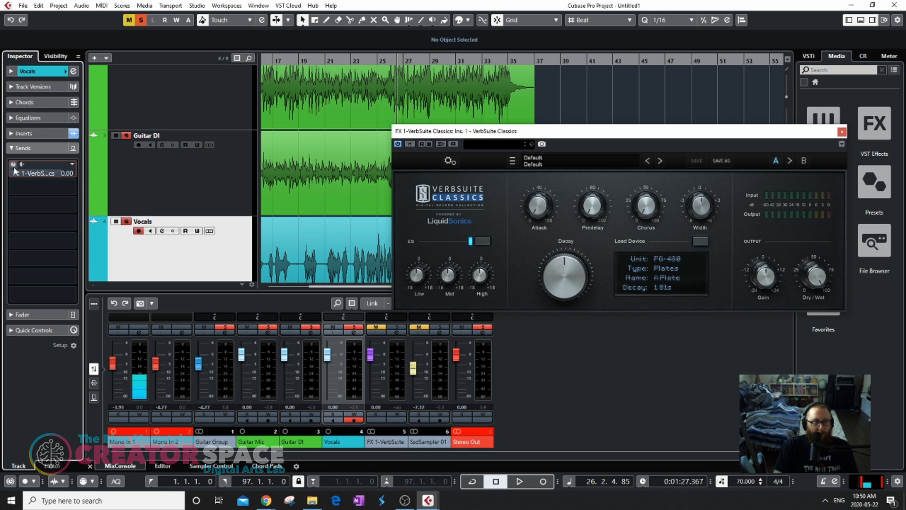
{"action": "left_click", "coordinate": [13, 165]}
- Add a send from the Guitar Group to FX 1-VerbSuite Classics
{"action": "scroll", "coordinate": [182, 188], "scroll_direction": "up", "scroll_amount": 3}
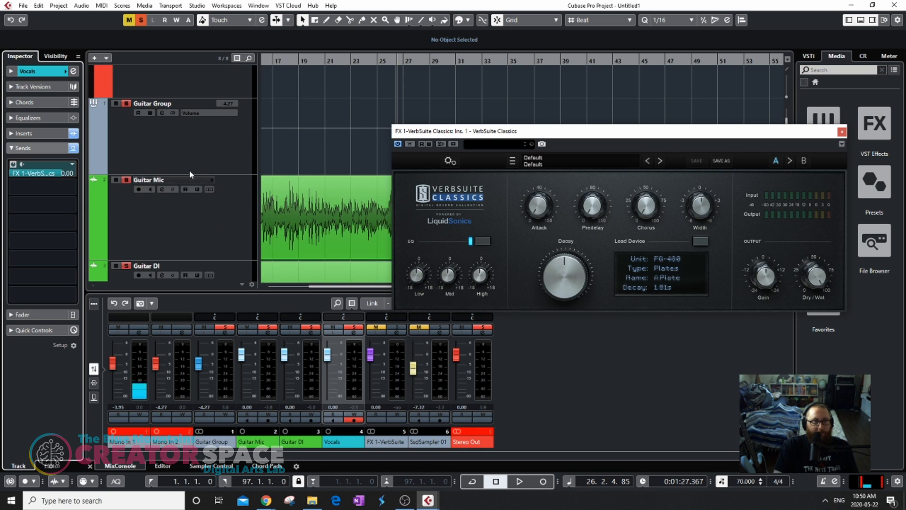
{"action": "left_click", "coordinate": [215, 156]}
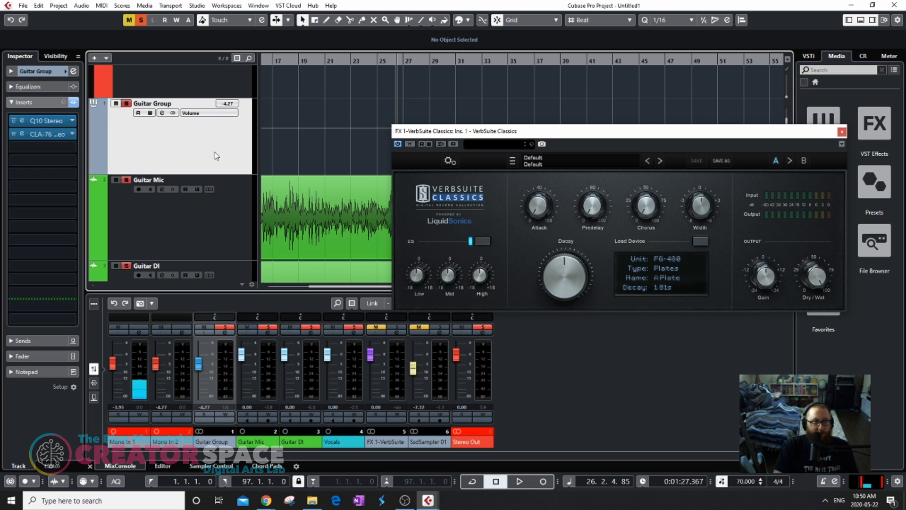
{"action": "left_click", "coordinate": [23, 341]}
{"action": "left_click", "coordinate": [20, 137]}
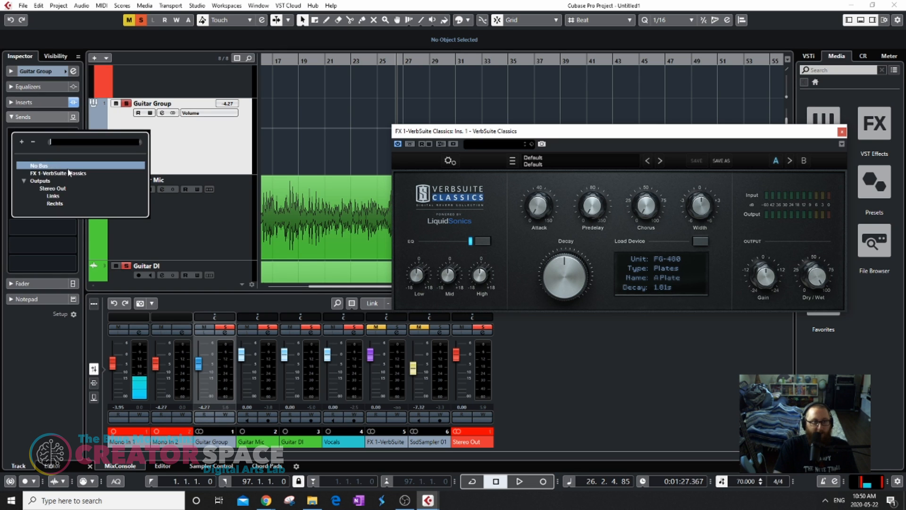
{"action": "left_click", "coordinate": [67, 168]}
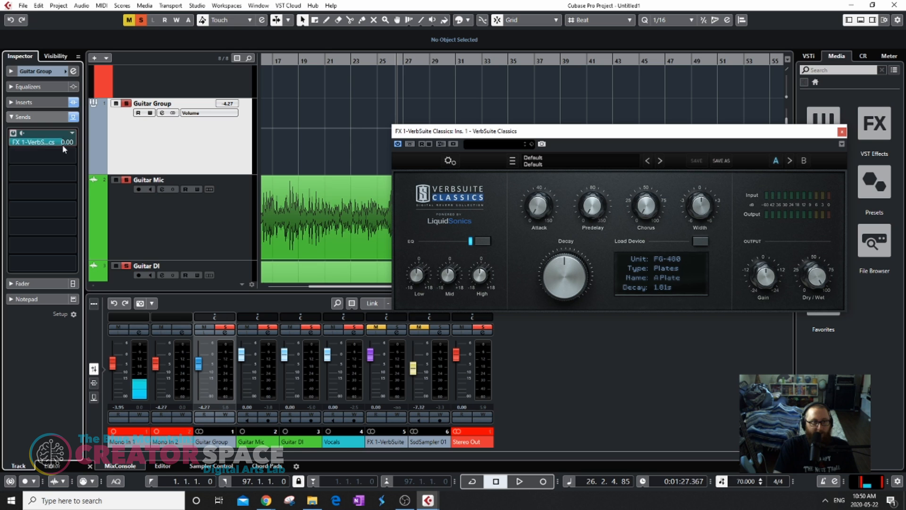
- Start playback, solo the FX 1-VerbSuite Classics channel along with the other tracks, and close the reverb window
{"action": "left_click_drag", "start_coordinate": [524, 137], "coordinate": [706, 151]}
{"action": "key", "text": "space"}
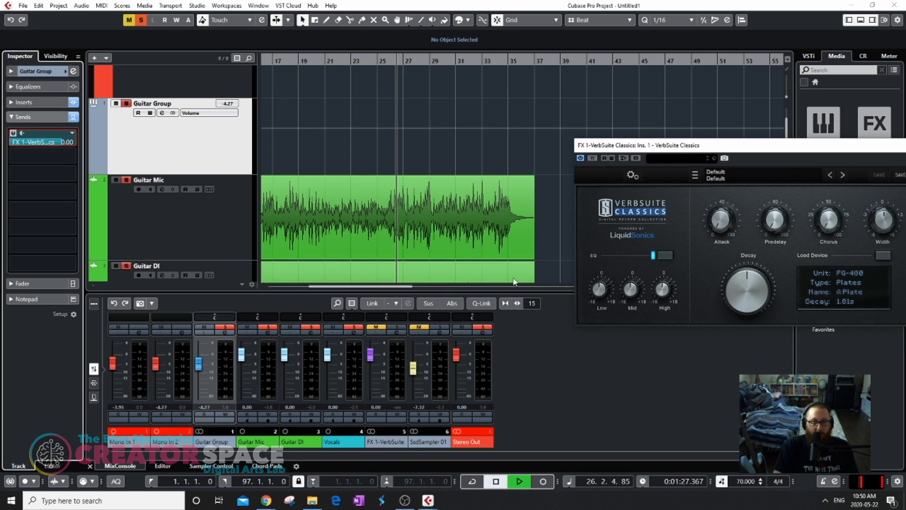
{"action": "left_click", "coordinate": [382, 328]}
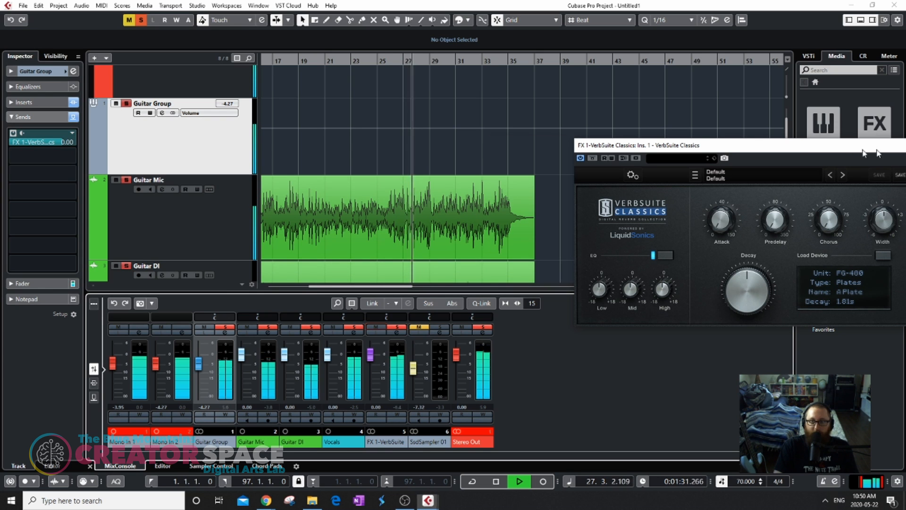
{"action": "left_click_drag", "start_coordinate": [871, 148], "coordinate": [646, 147]}
{"action": "left_click", "coordinate": [800, 145]}
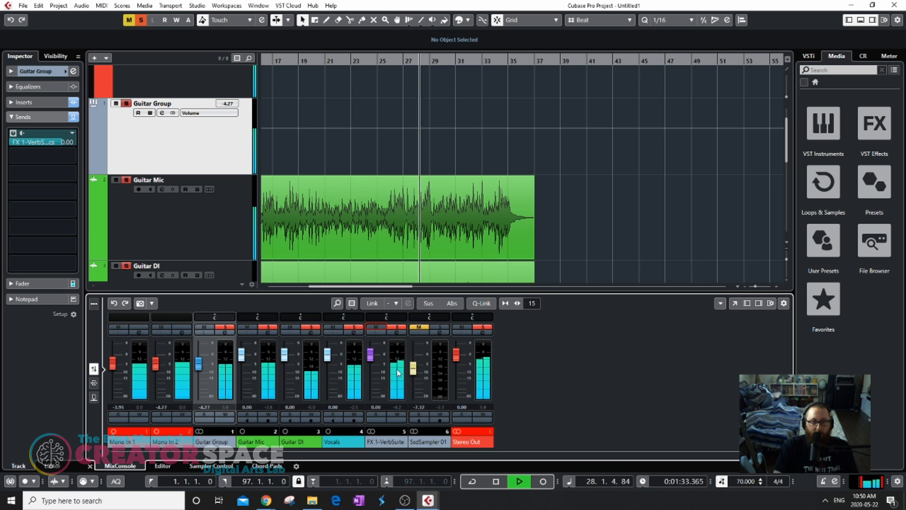
- Pull the reverb channel's fader all the way down, resume playback, and bring it up to about -9.09 dB
{"action": "key", "text": "space"}
{"action": "left_click_drag", "start_coordinate": [371, 357], "coordinate": [372, 364]}
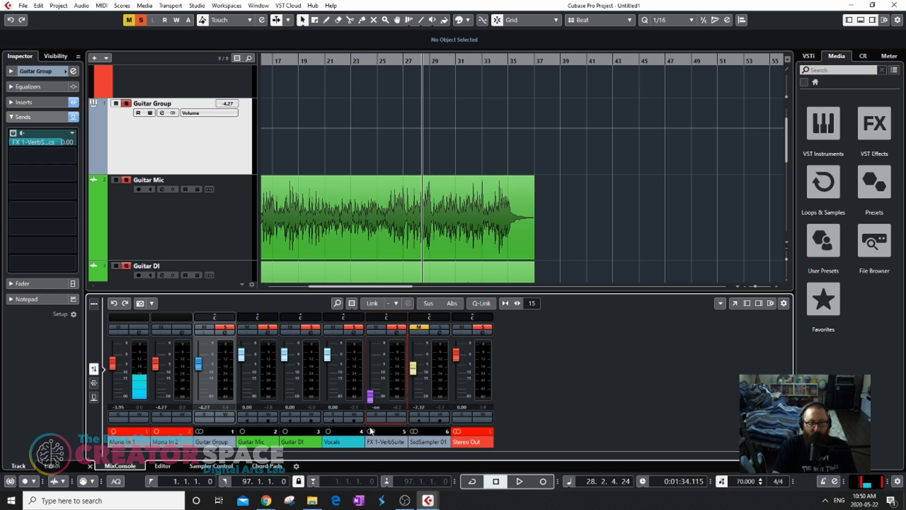
{"action": "left_click_drag", "start_coordinate": [370, 397], "coordinate": [372, 395]}
{"action": "key", "text": "space"}
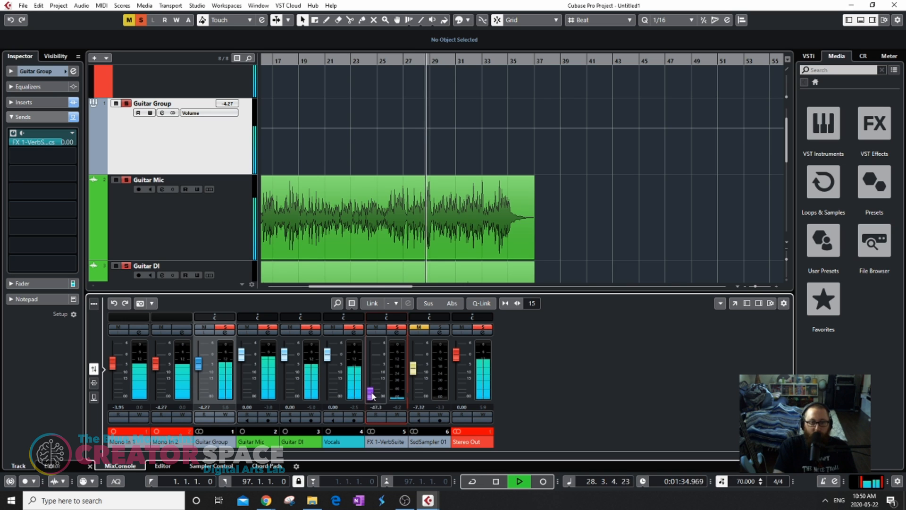
{"action": "left_click_drag", "start_coordinate": [372, 395], "coordinate": [375, 373]}
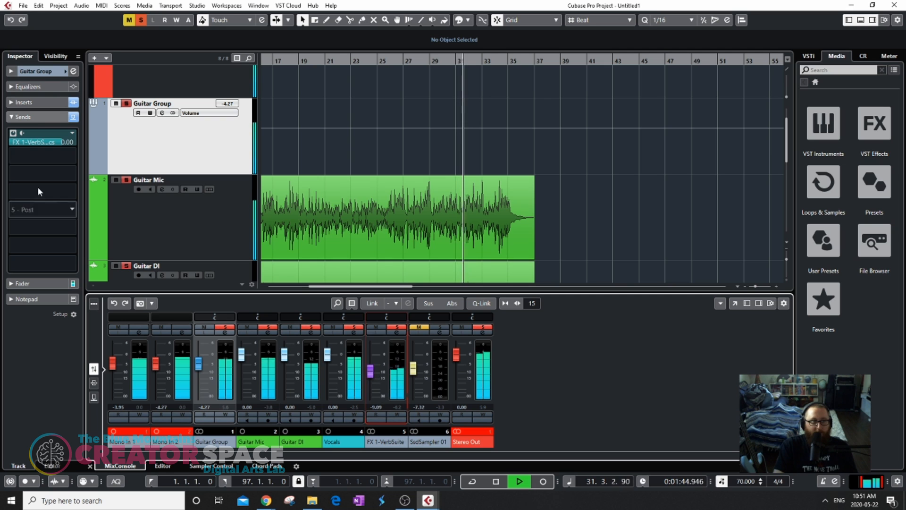
- Toggle the Guitar Group's reverb send off and on during playback to compare the sound with and without it
{"action": "left_click", "coordinate": [14, 133]}
{"action": "left_click", "coordinate": [14, 133]}
{"action": "left_click", "coordinate": [13, 133]}
{"action": "left_click", "coordinate": [14, 133]}
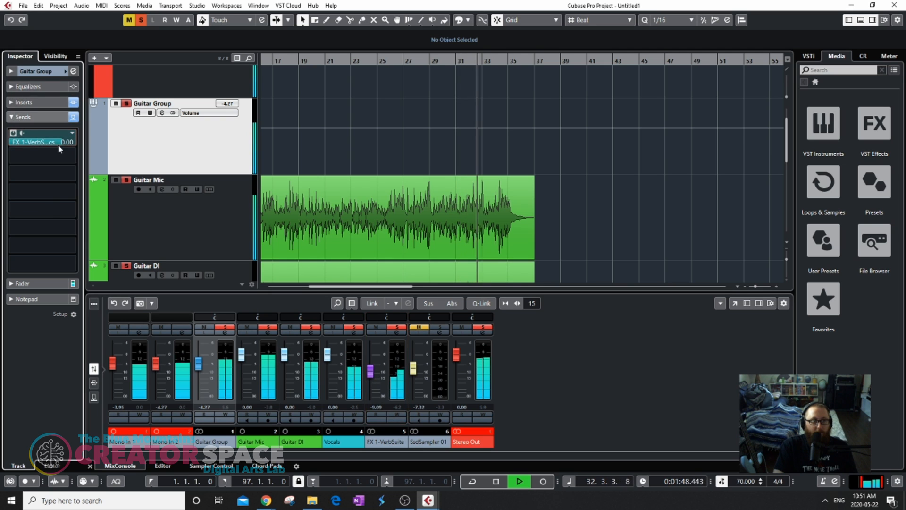
{"action": "left_click", "coordinate": [19, 133]}
{"action": "left_click", "coordinate": [19, 133]}
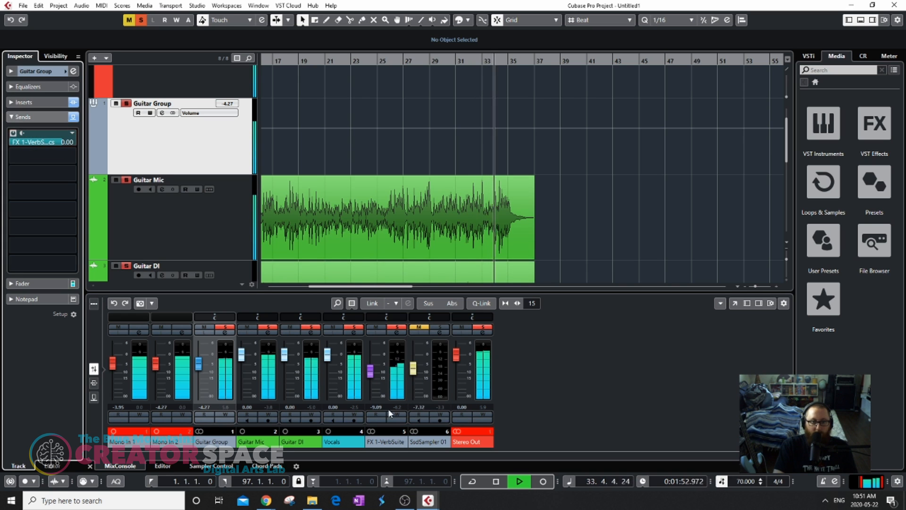
- Reopen VerbSuite Classics from the FX 1 channel's inserts and load the FG-480 CLA Audio Legends Plate
{"action": "left_click", "coordinate": [387, 443]}
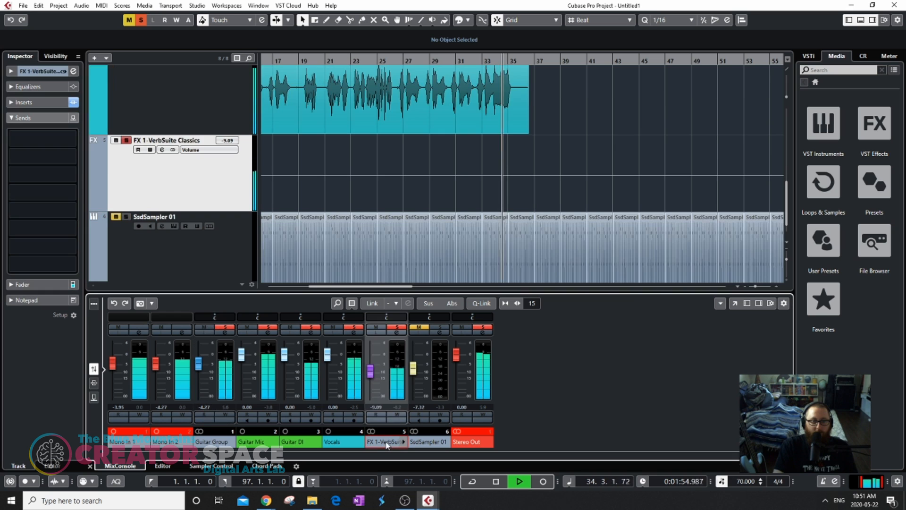
{"action": "left_click", "coordinate": [22, 101]}
{"action": "left_click", "coordinate": [44, 121]}
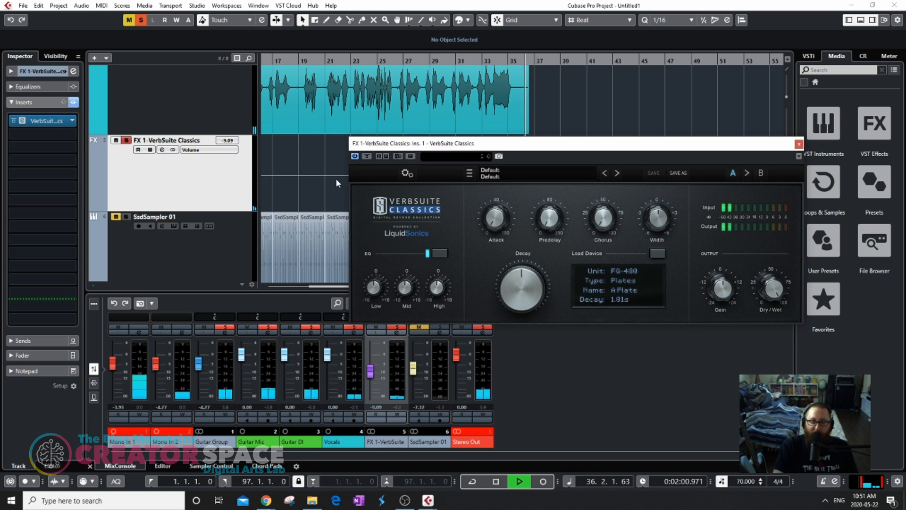
{"action": "left_click", "coordinate": [658, 254]}
{"action": "mouse_move", "coordinate": [705, 285]}
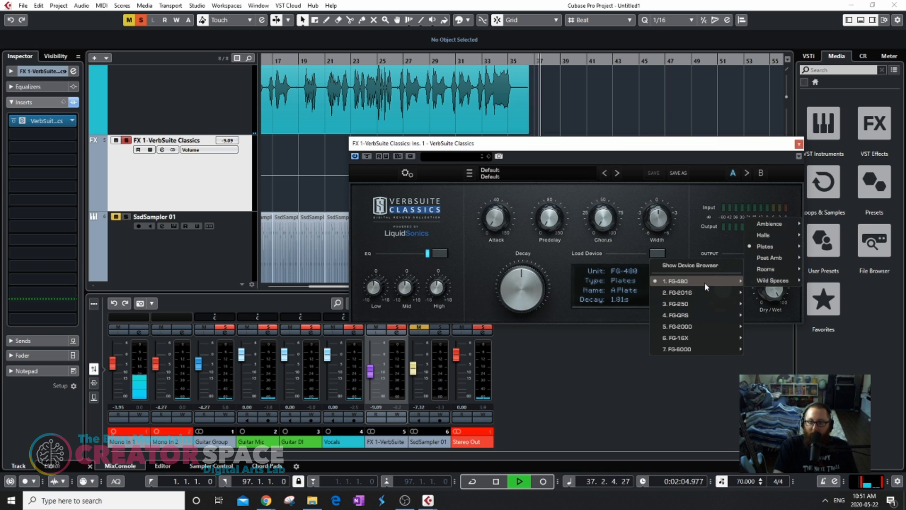
{"action": "mouse_move", "coordinate": [776, 245]}
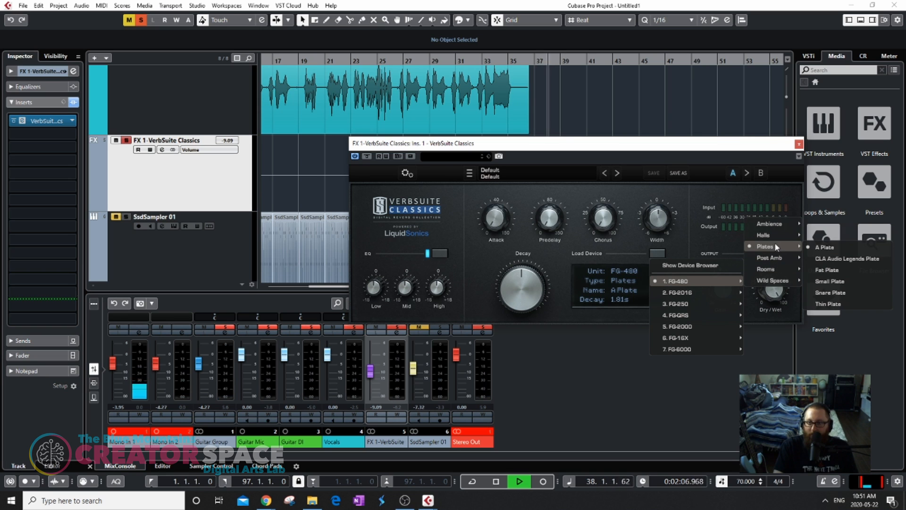
{"action": "left_click", "coordinate": [845, 259]}
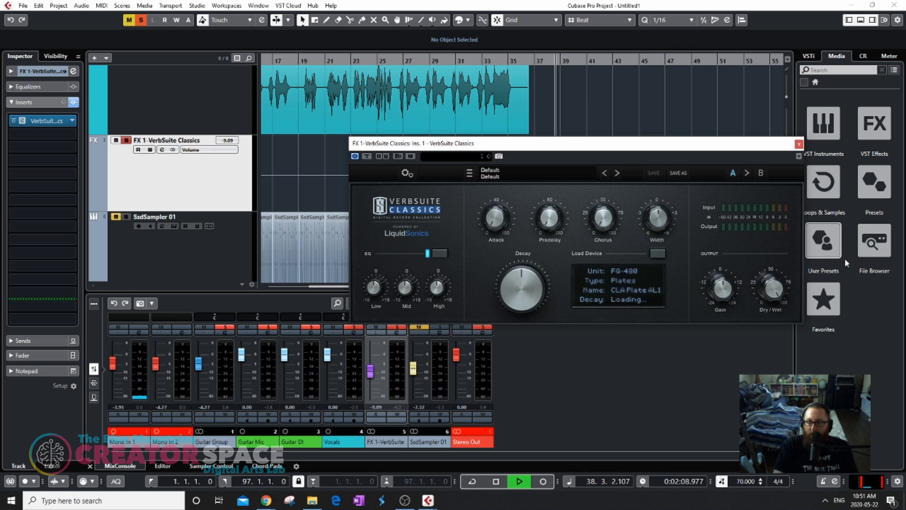
- Play from around bar 33, close the reverb window, lower the FX 1 fader to about -13.1 dB, and stop playback
{"action": "left_click_drag", "start_coordinate": [482, 144], "coordinate": [606, 300]}
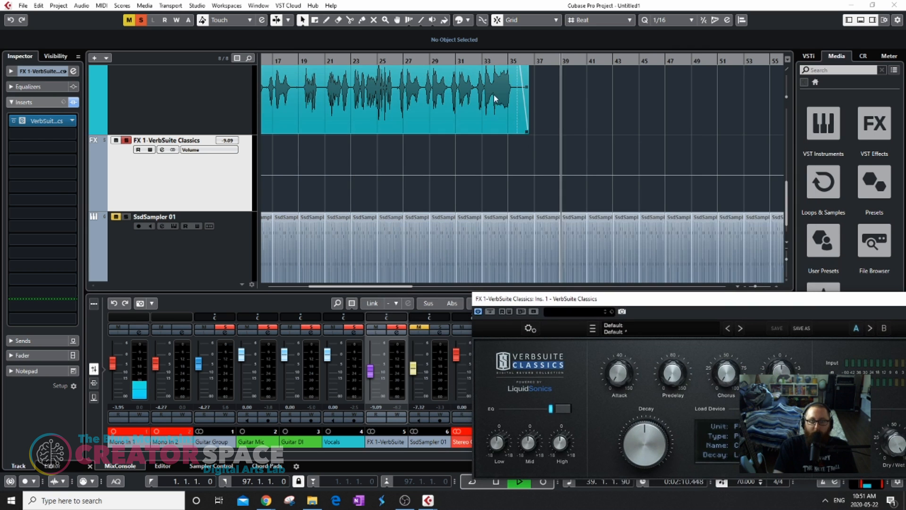
{"action": "left_click", "coordinate": [477, 61]}
{"action": "left_click_drag", "start_coordinate": [834, 306], "coordinate": [566, 209]}
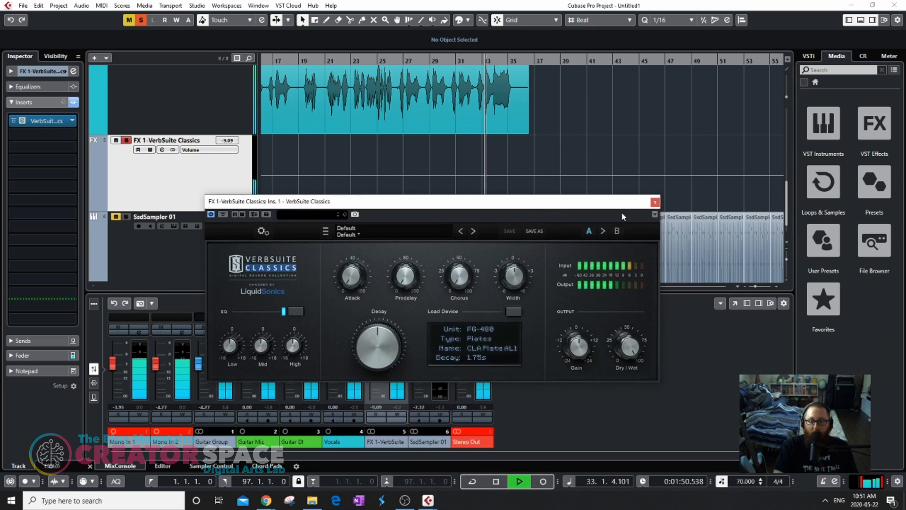
{"action": "left_click", "coordinate": [656, 202]}
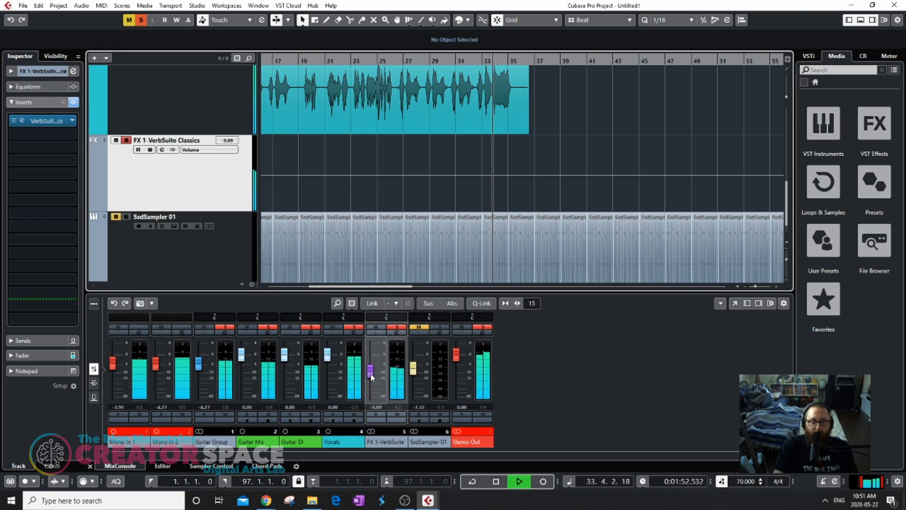
{"action": "left_click_drag", "start_coordinate": [370, 373], "coordinate": [370, 379]}
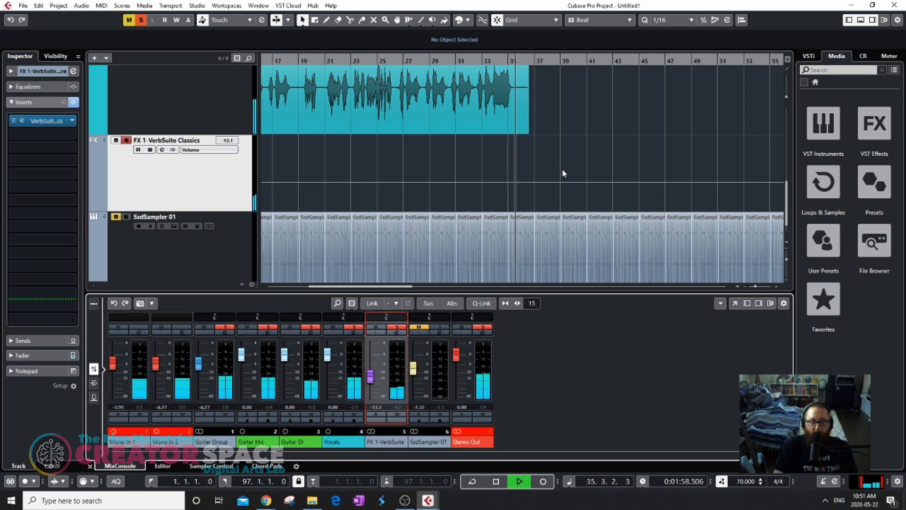
{"action": "key", "text": "space"}
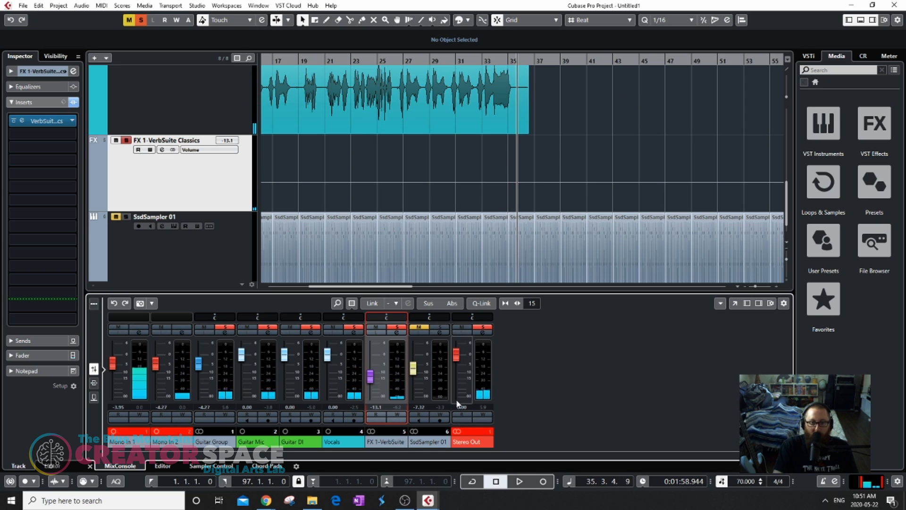
- Select the Stereo Out channel and load the L1 limiter Stereo in its third insert slot
{"action": "scroll", "coordinate": [628, 129], "scroll_direction": "up", "scroll_amount": 5}
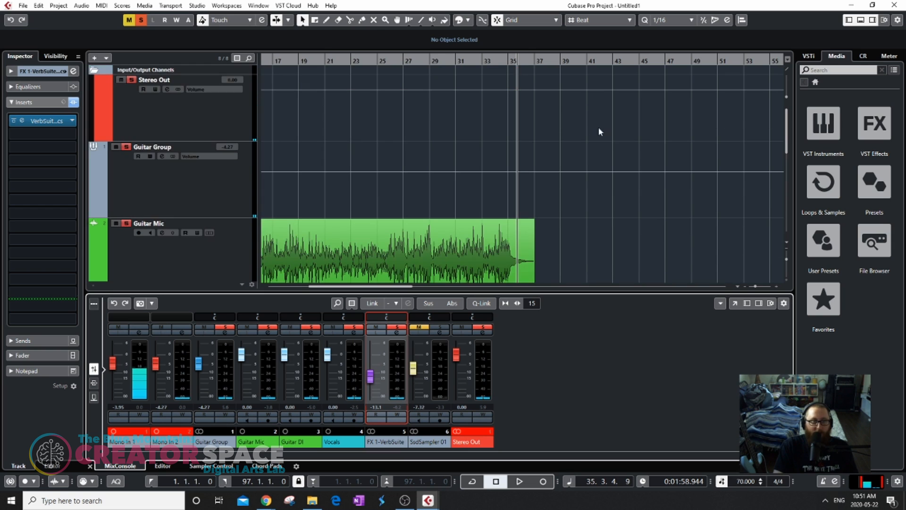
{"action": "left_click", "coordinate": [204, 131]}
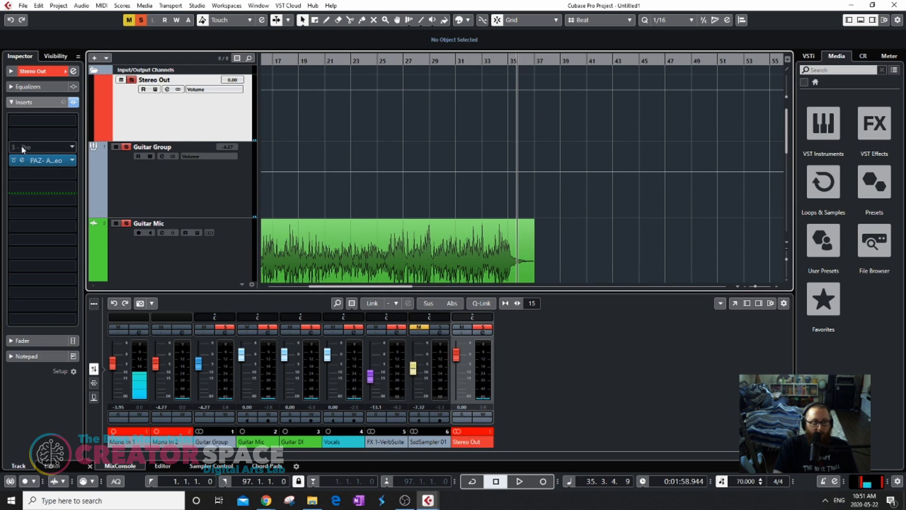
{"action": "left_click", "coordinate": [46, 159]}
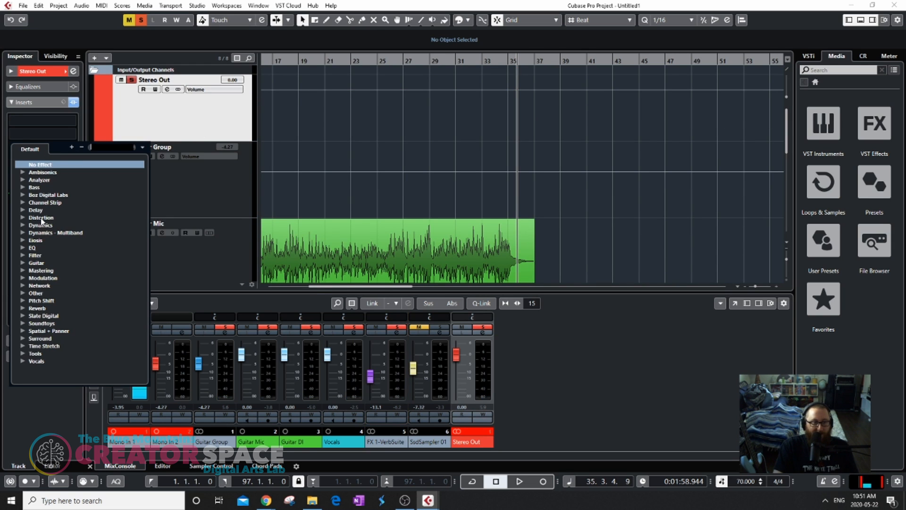
{"action": "left_click", "coordinate": [23, 225]}
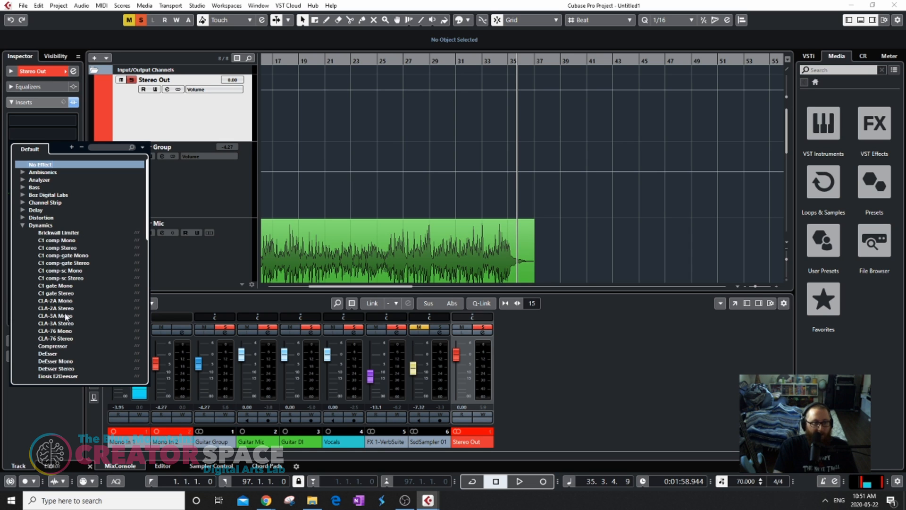
{"action": "scroll", "coordinate": [59, 344], "scroll_direction": "down", "scroll_amount": 4}
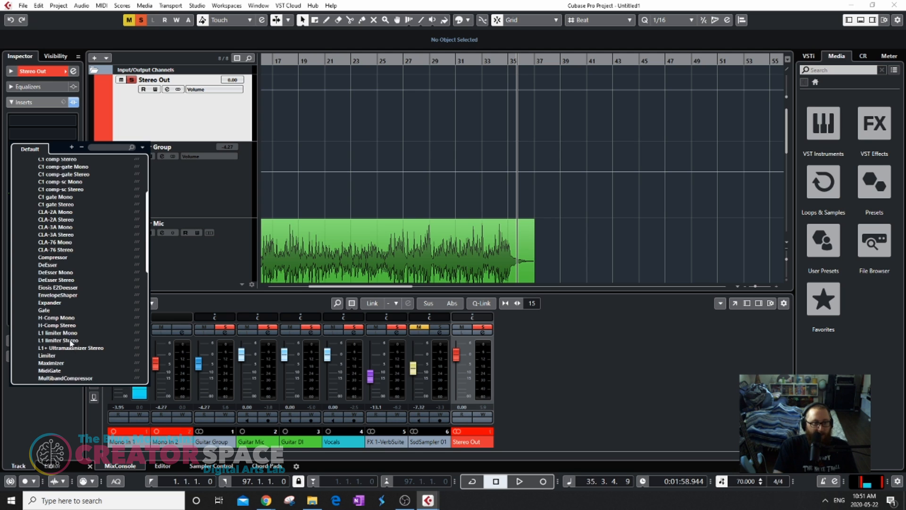
{"action": "left_click", "coordinate": [71, 341]}
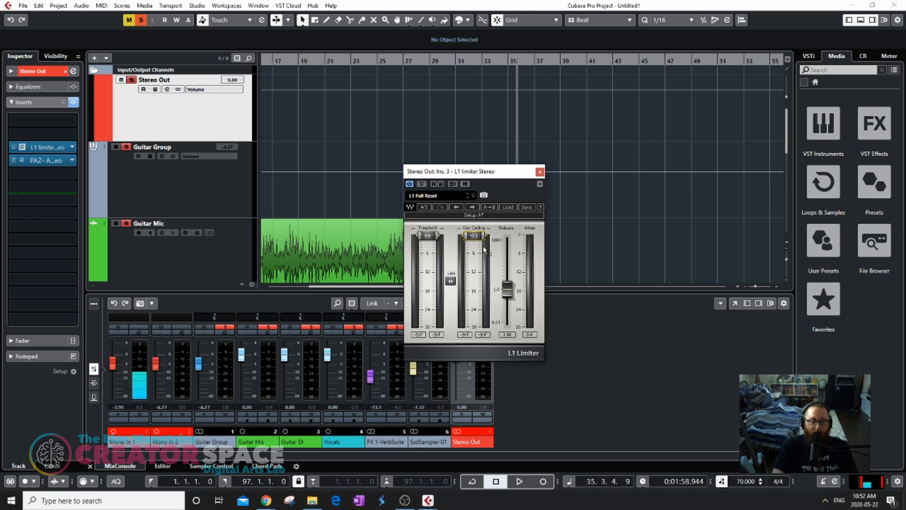
- Play the mix from around bar 27, move the L1 limiter window aside, and stop playback
{"action": "left_click", "coordinate": [411, 61]}
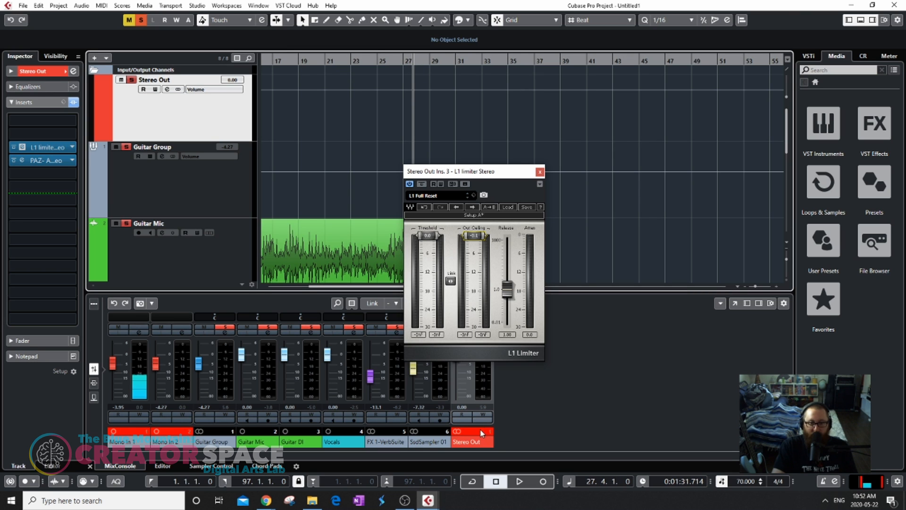
{"action": "key", "text": "space"}
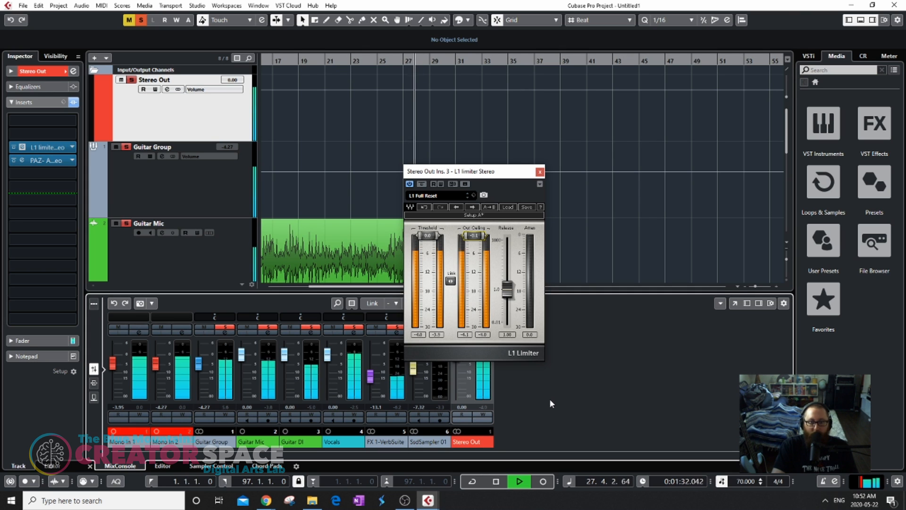
{"action": "left_click_drag", "start_coordinate": [468, 171], "coordinate": [582, 90]}
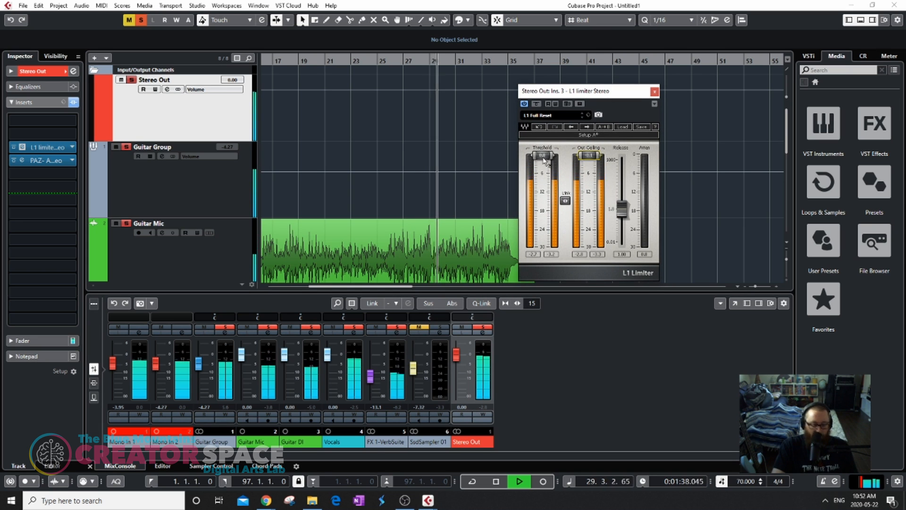
{"action": "key", "text": "space"}
- Lower the L1 limiter's threshold to about -7 dB on the Stereo Out and audition the limited mix
{"action": "left_click_drag", "start_coordinate": [542, 155], "coordinate": [542, 171]}
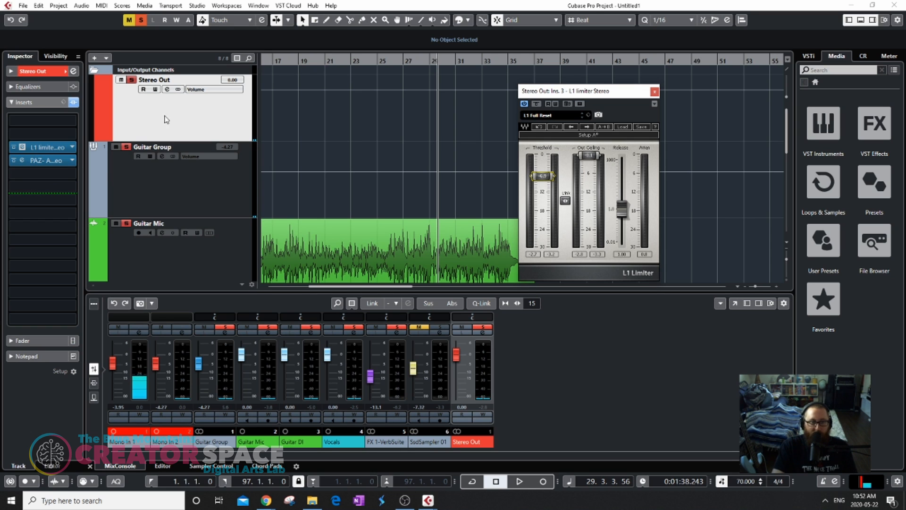
{"action": "left_click_drag", "start_coordinate": [30, 124], "coordinate": [27, 138]}
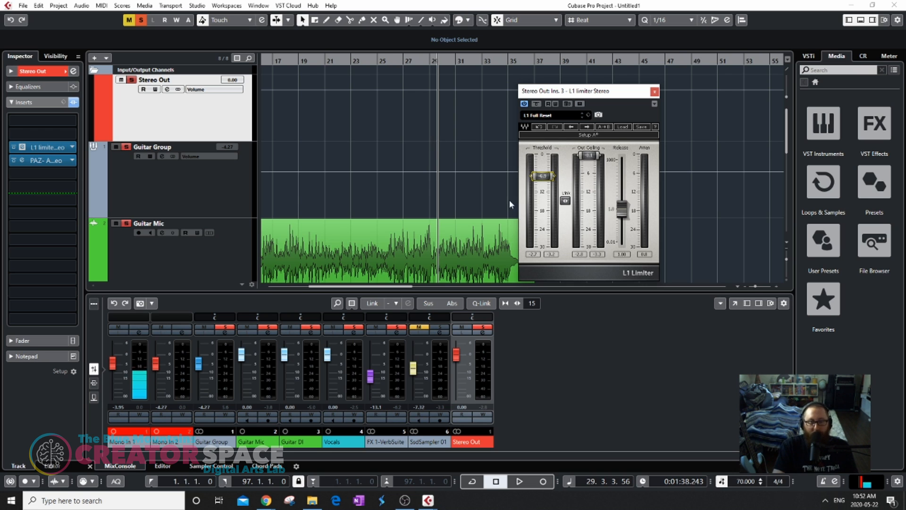
{"action": "left_click_drag", "start_coordinate": [595, 99], "coordinate": [626, 89]}
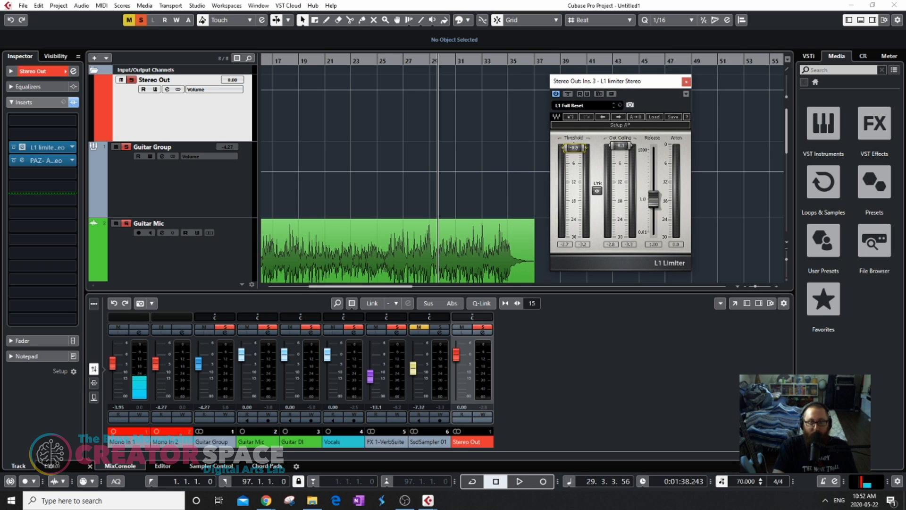
{"action": "left_click_drag", "start_coordinate": [577, 149], "coordinate": [577, 169]}
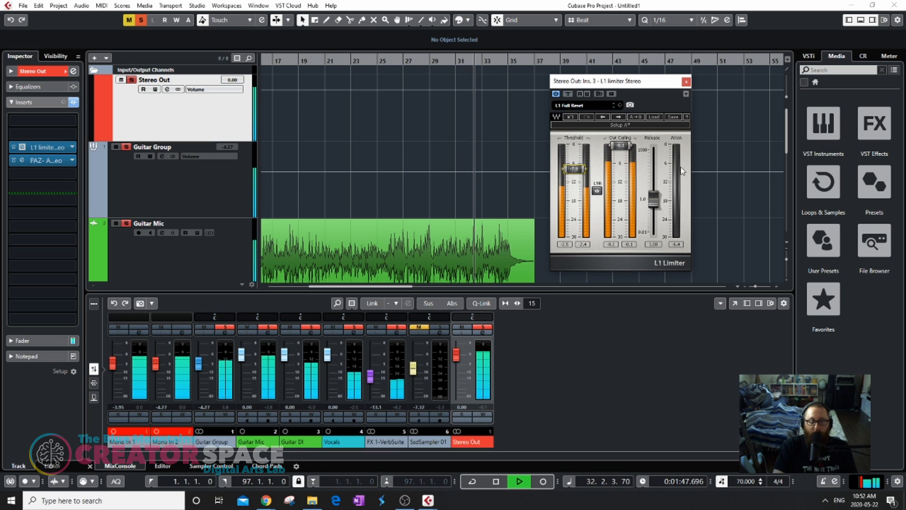
- Stop playback, clear all solo and mute states in the project, and close the L1 limiter window
{"action": "key", "text": "space"}
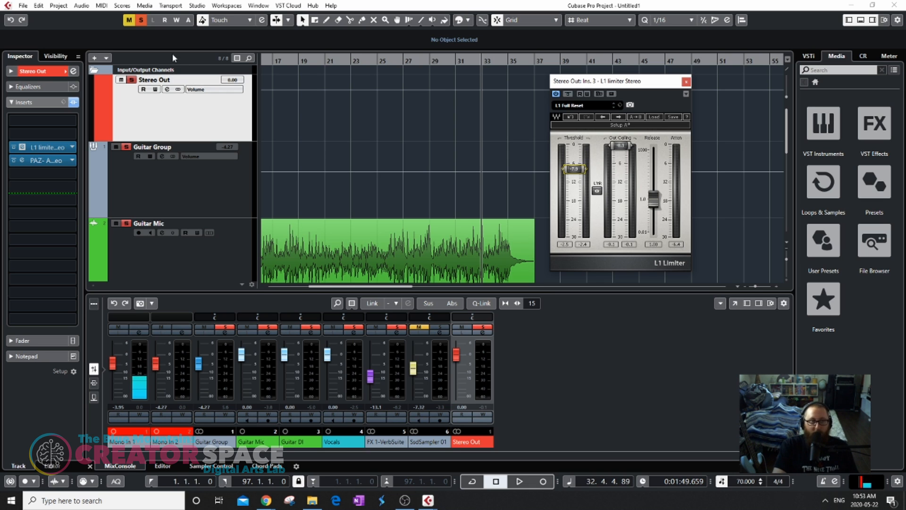
{"action": "left_click", "coordinate": [132, 80]}
{"action": "left_click", "coordinate": [687, 81]}
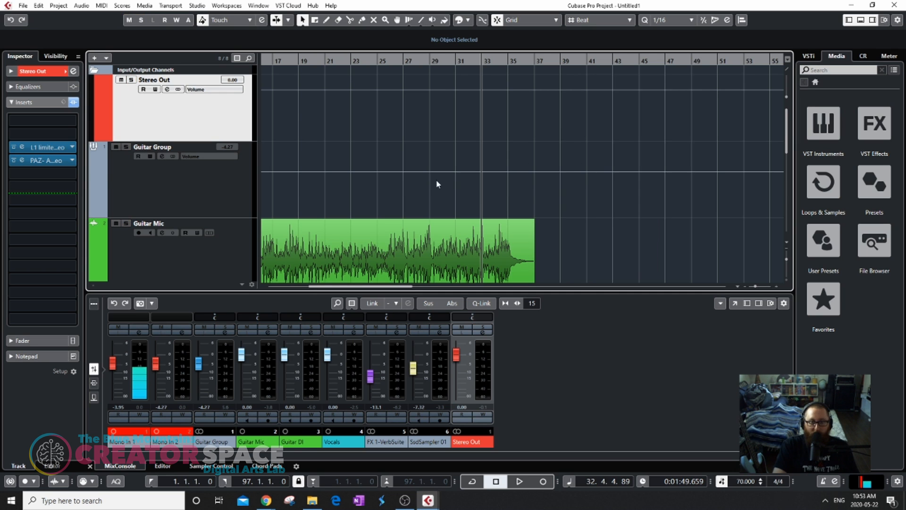
- Select both Guitar Mic events and set the left and right locators around them
{"action": "scroll", "coordinate": [437, 180], "scroll_direction": "down", "scroll_amount": 3}
{"action": "scroll", "coordinate": [522, 215], "scroll_direction": "down", "scroll_amount": 3}
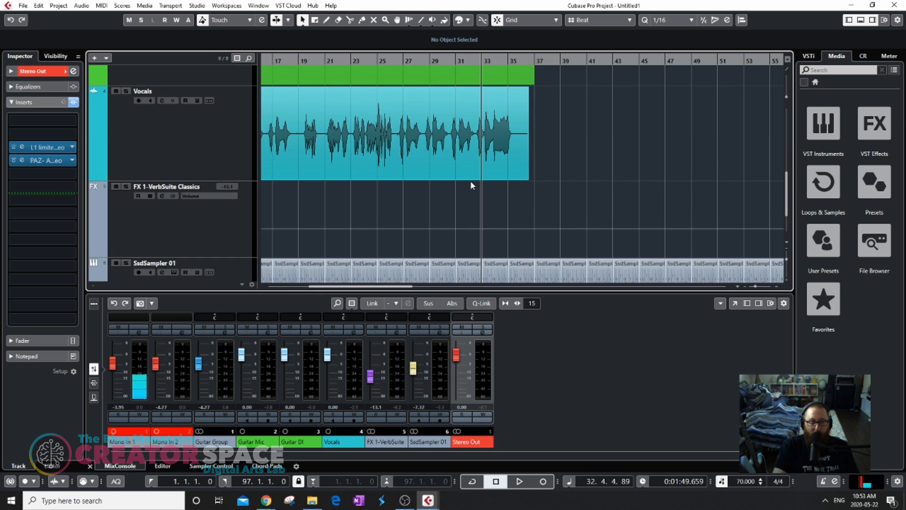
{"action": "scroll", "coordinate": [472, 181], "scroll_direction": "up", "scroll_amount": 3}
{"action": "scroll", "coordinate": [509, 180], "scroll_direction": "down", "scroll_amount": 2}
{"action": "scroll", "coordinate": [551, 181], "scroll_direction": "up", "scroll_amount": 5}
{"action": "left_click_drag", "start_coordinate": [597, 217], "coordinate": [336, 175]}
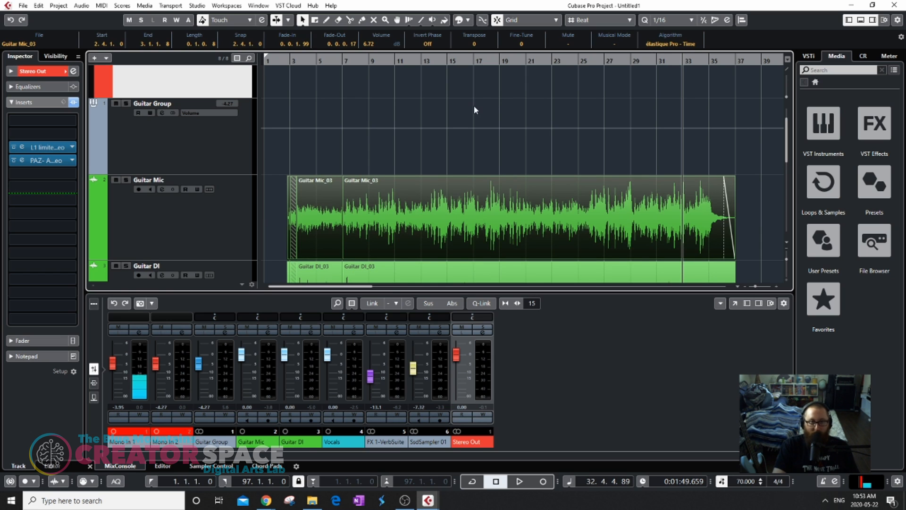
{"action": "key", "text": "p"}
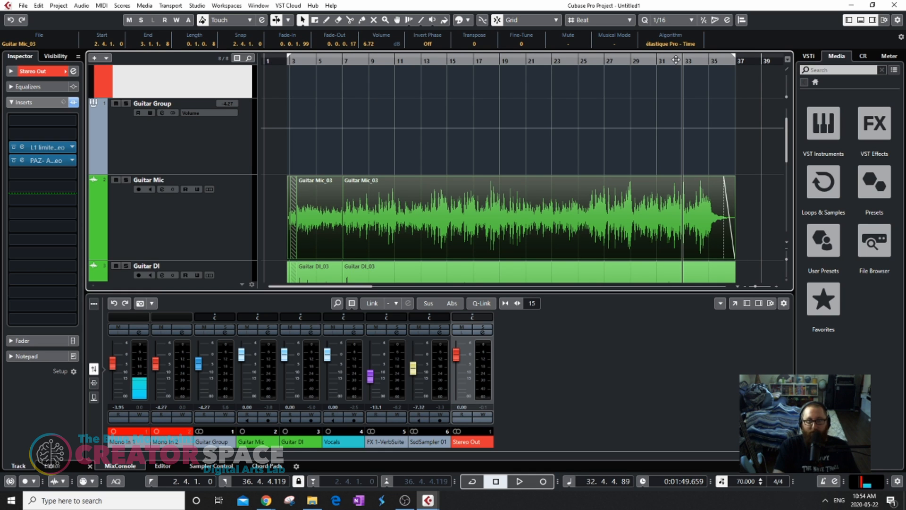
- Extend the left locator to bar 1, and set the locators back around the selected Guitar Mic events
{"action": "scroll", "coordinate": [392, 149], "scroll_direction": "down", "scroll_amount": 2}
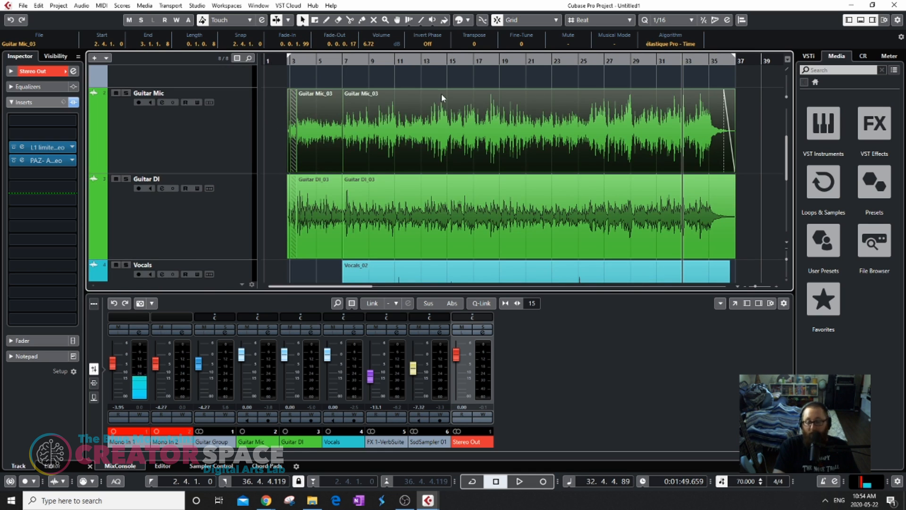
{"action": "scroll", "coordinate": [516, 201], "scroll_direction": "up", "scroll_amount": 1}
{"action": "scroll", "coordinate": [517, 201], "scroll_direction": "down", "scroll_amount": 1}
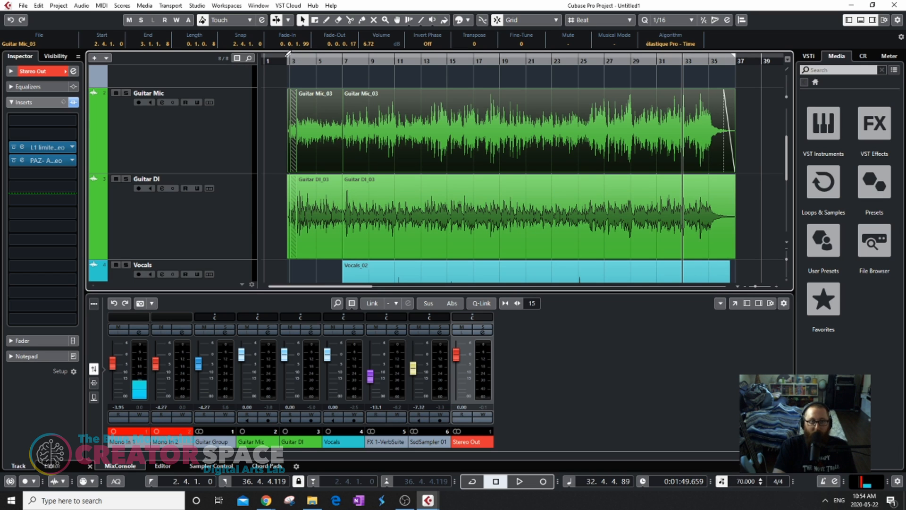
{"action": "left_click_drag", "start_coordinate": [290, 59], "coordinate": [244, 70]}
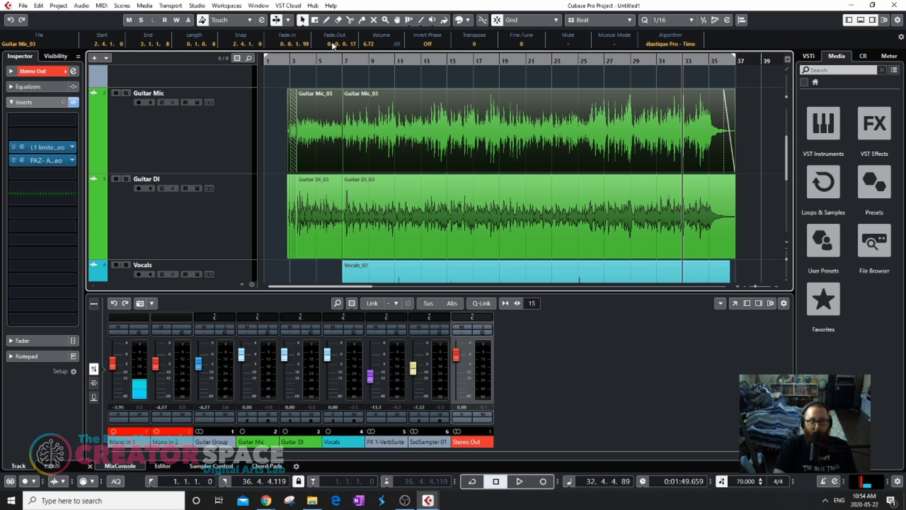
{"action": "left_click_drag", "start_coordinate": [764, 115], "coordinate": [276, 116]}
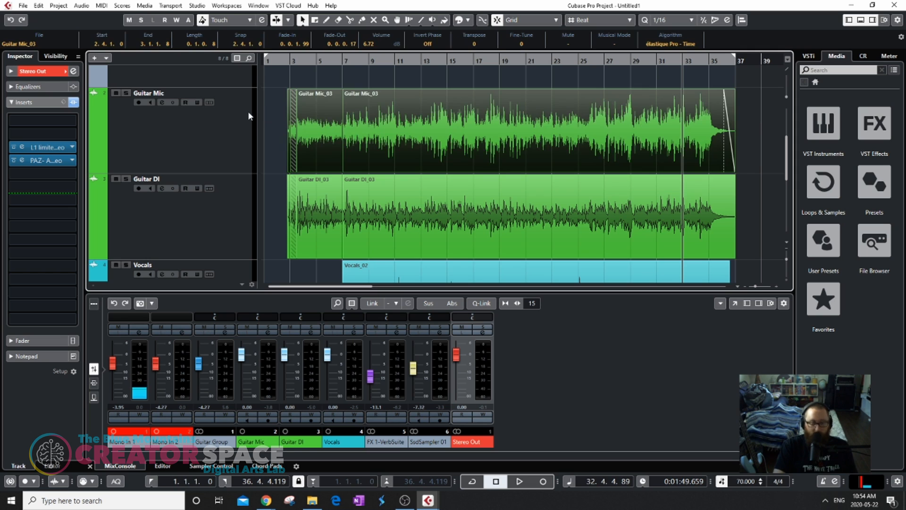
{"action": "key", "text": "p"}
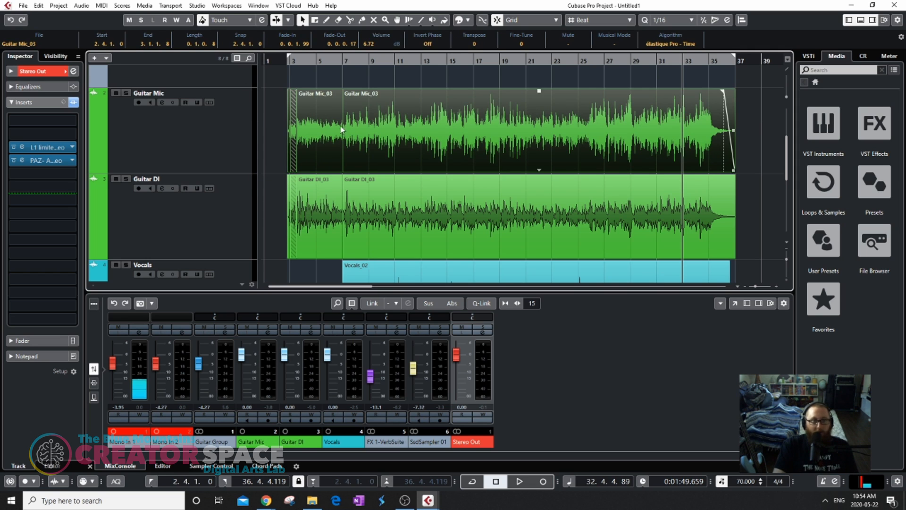
- Save the project as "Cubase Intro Class" in the Cubase Intro folder
{"action": "left_click", "coordinate": [24, 7]}
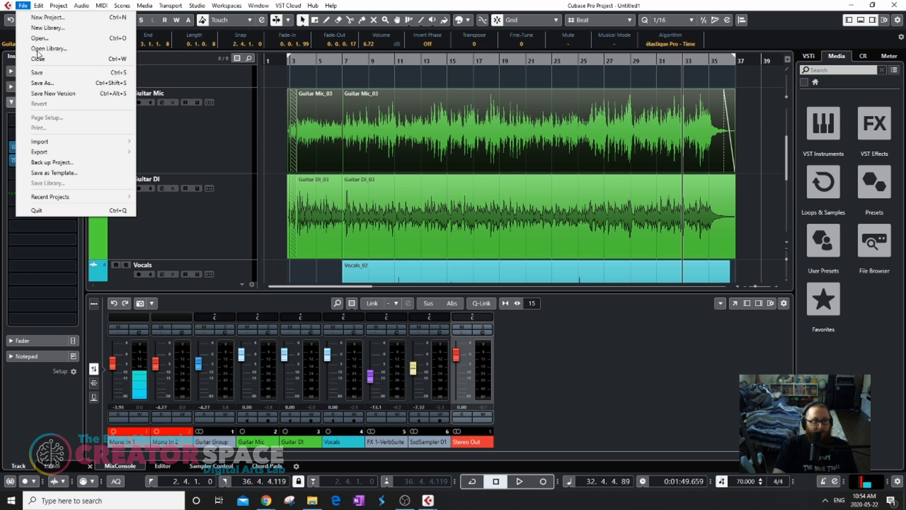
{"action": "left_click", "coordinate": [53, 79]}
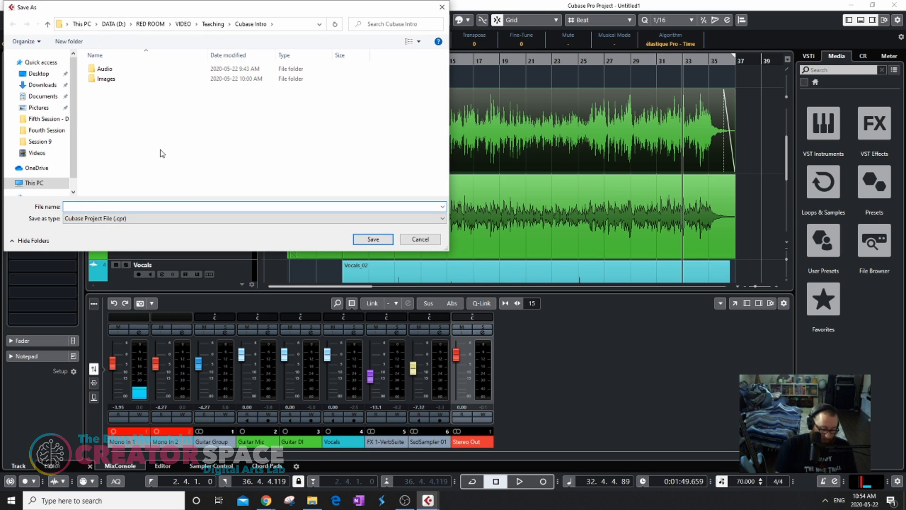
{"action": "type", "text": "Cubase In"}
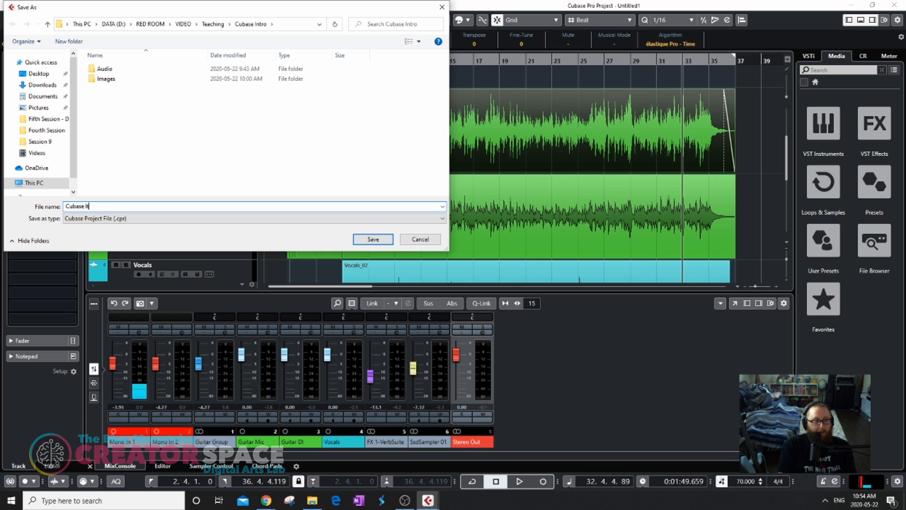
{"action": "type", "text": "tro Class"}
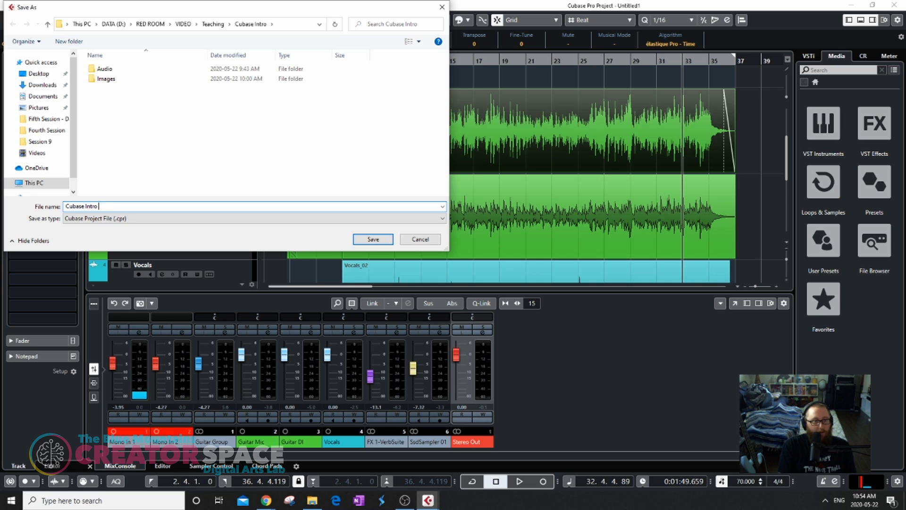
{"action": "left_click", "coordinate": [363, 239]}
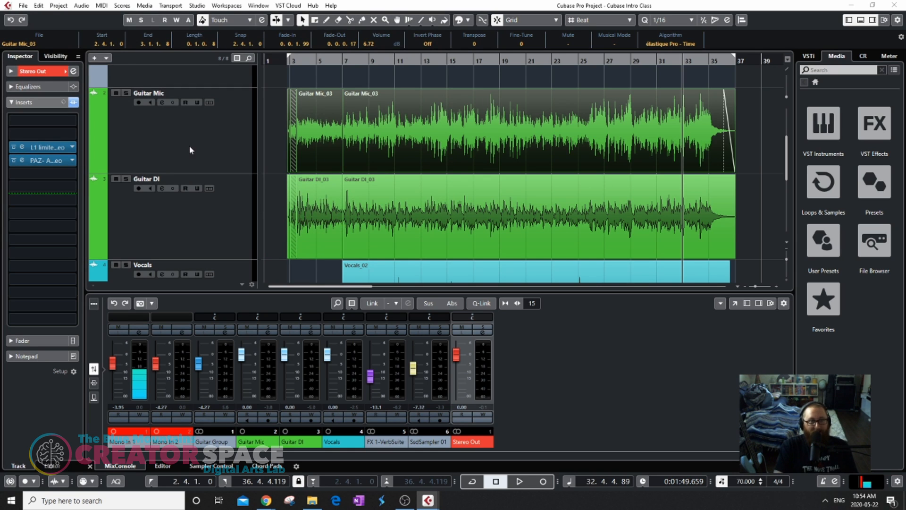
- Open the Export Audio Mixdown settings and set the export file name to the project name
{"action": "left_click", "coordinate": [24, 6]}
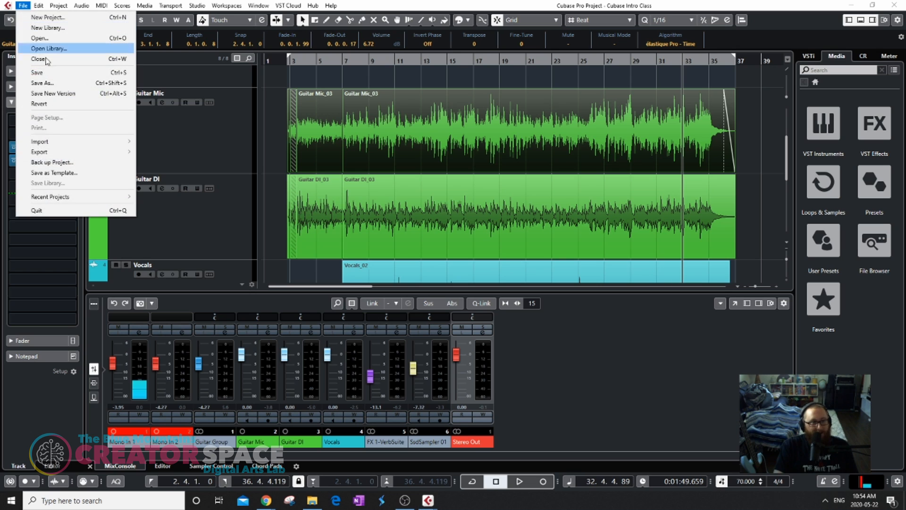
{"action": "mouse_move", "coordinate": [52, 153]}
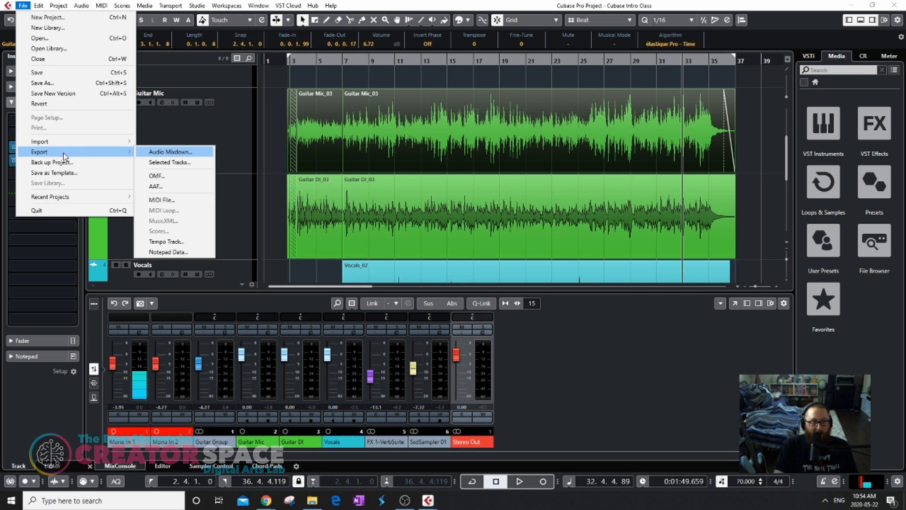
{"action": "left_click", "coordinate": [148, 152]}
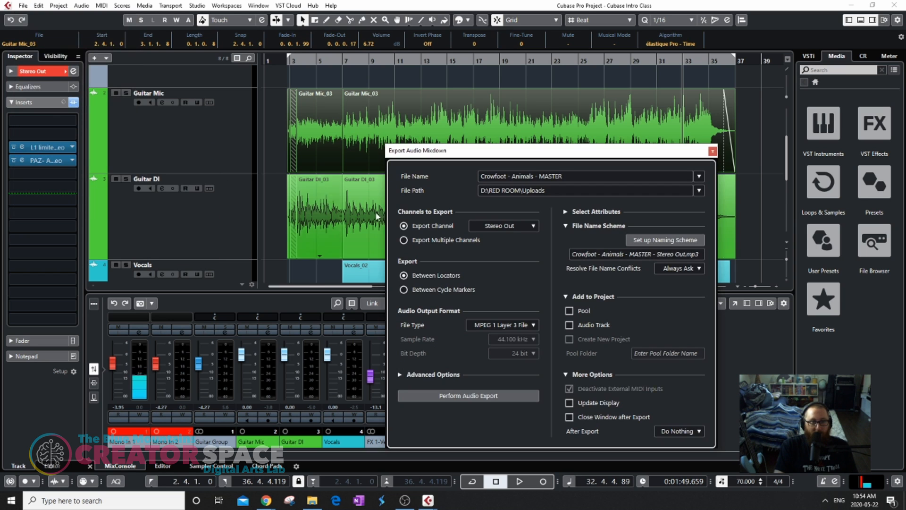
{"action": "left_click", "coordinate": [699, 176]}
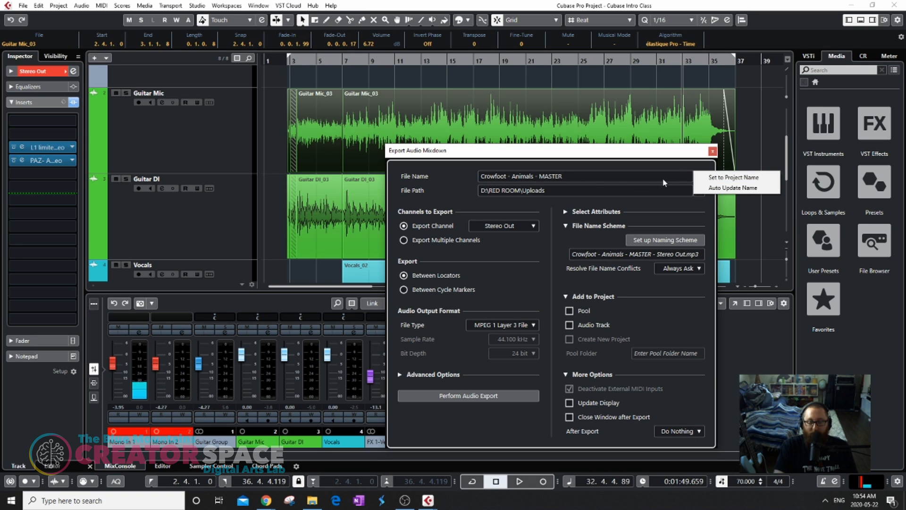
{"action": "left_click", "coordinate": [721, 178]}
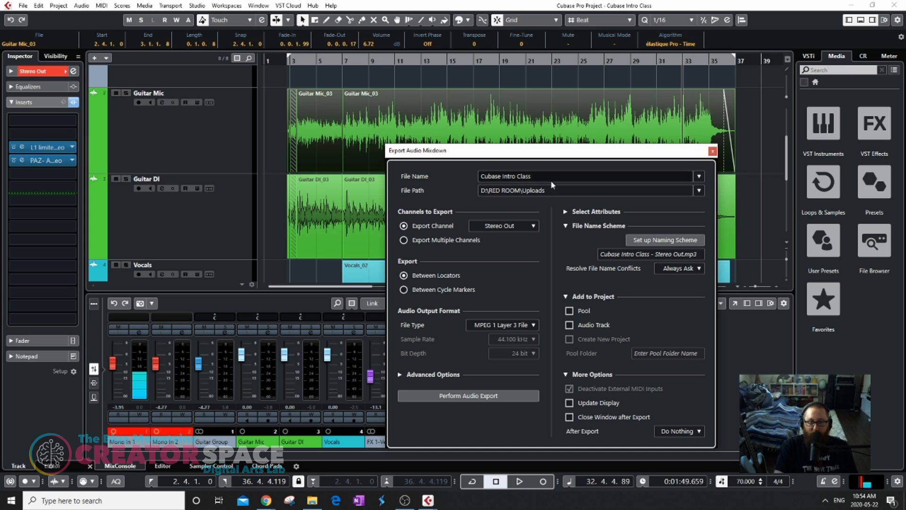
- Name the export file "Wage Slave Acoustic Demo" and use the single Stereo Out channel after viewing the multiple-channel export option
{"action": "left_click", "coordinate": [586, 176]}
{"action": "type", "text": "Wage "}
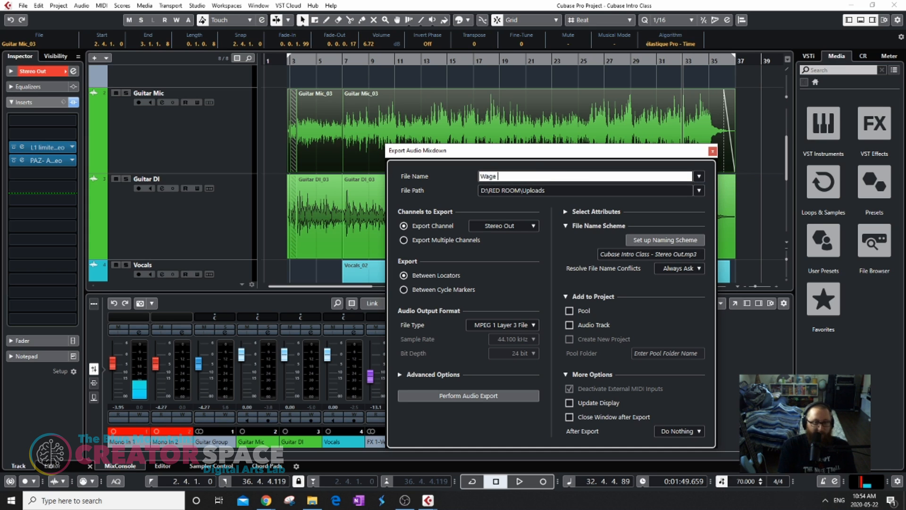
{"action": "type", "text": "Slave "}
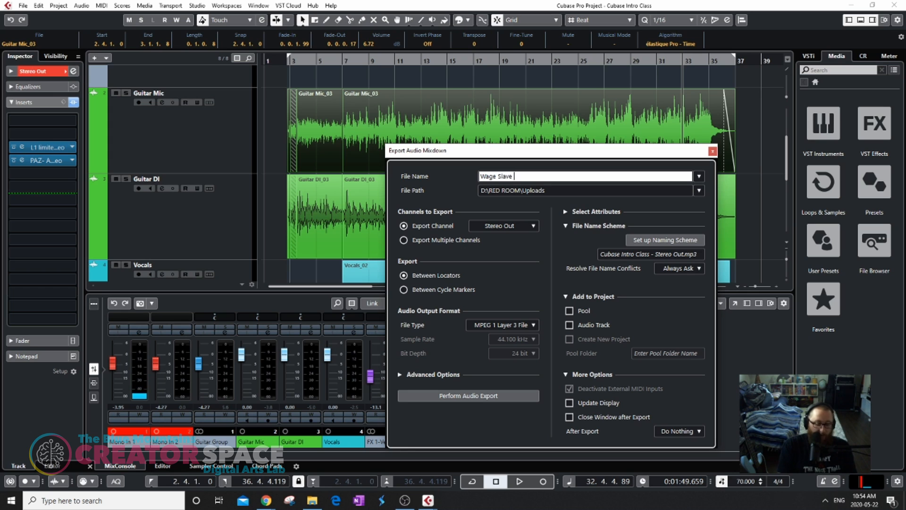
{"action": "type", "text": "Acoustic Demo"}
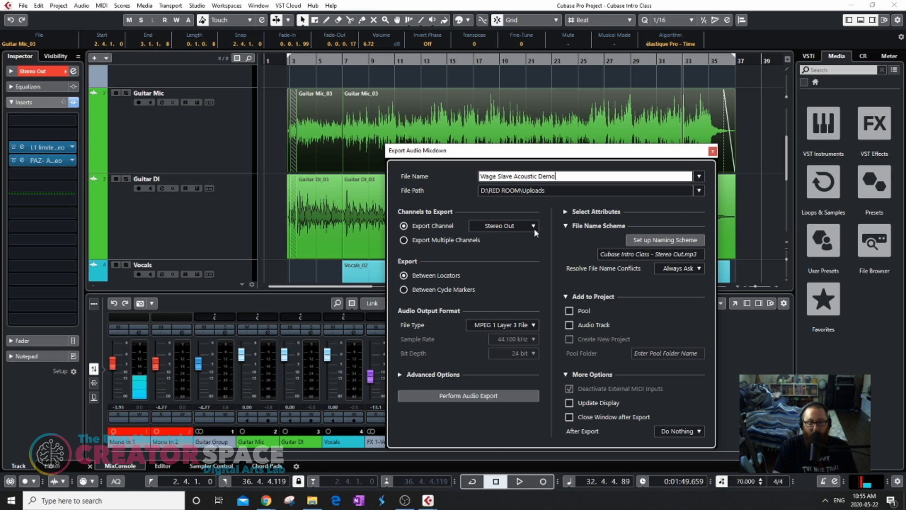
{"action": "left_click", "coordinate": [455, 239]}
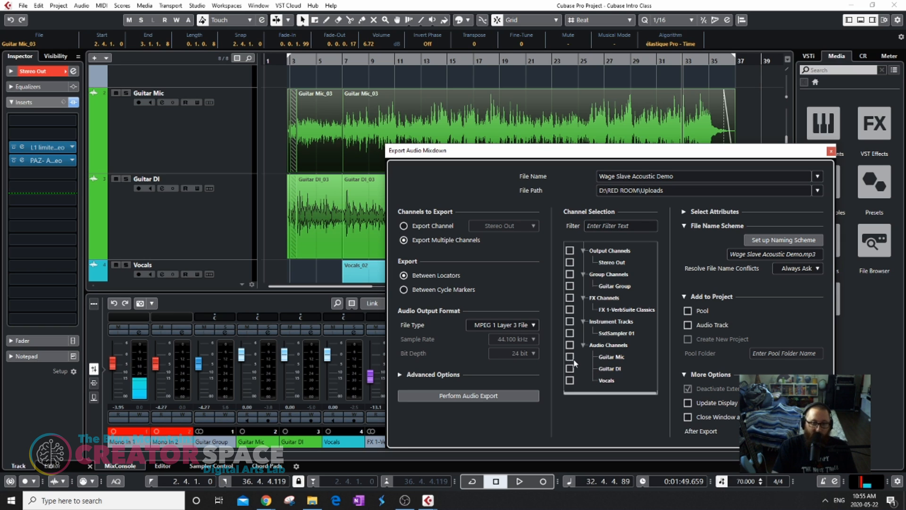
{"action": "left_click", "coordinate": [405, 226]}
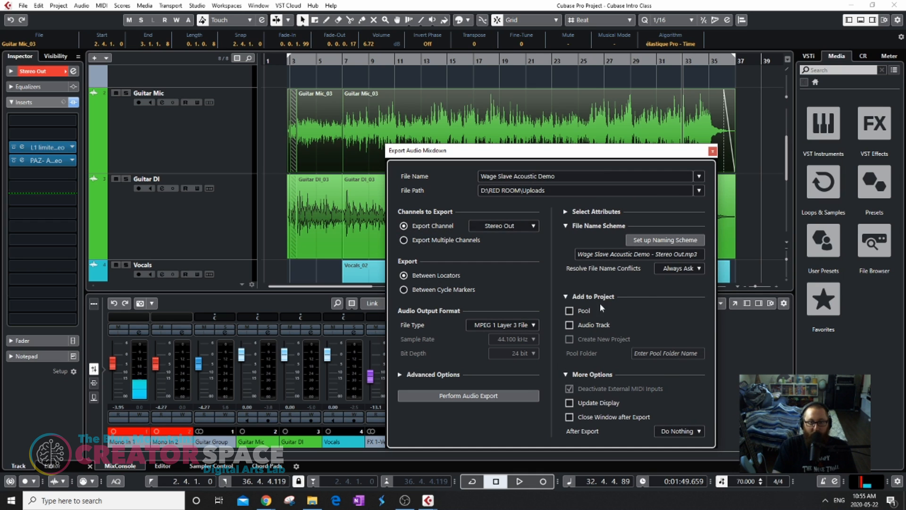
- Remove the channel name attribute from the single-channel naming scheme so the file name uses only the Name attribute
{"action": "left_click", "coordinate": [668, 242]}
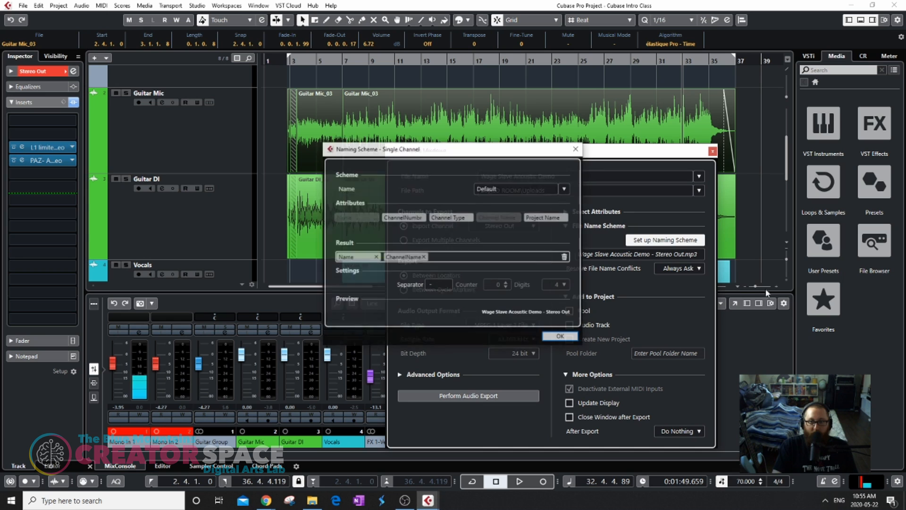
{"action": "left_click", "coordinate": [423, 257]}
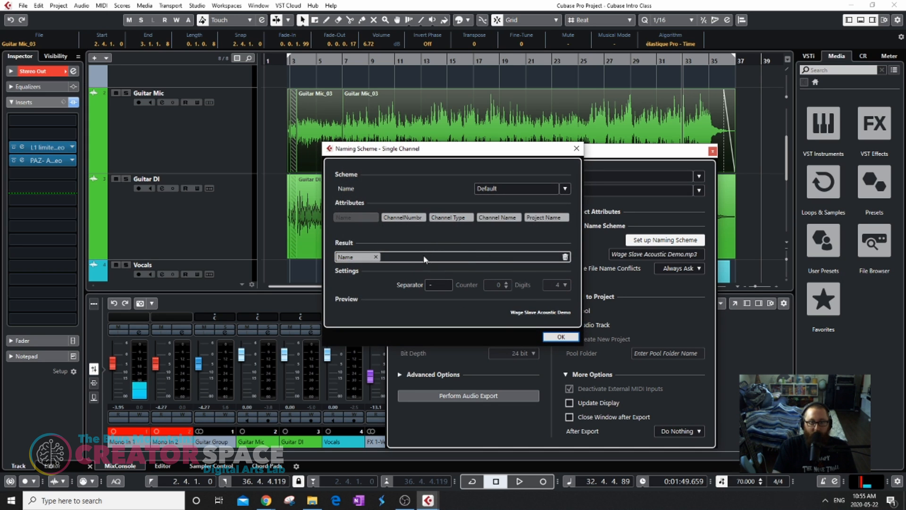
{"action": "left_click", "coordinate": [569, 336]}
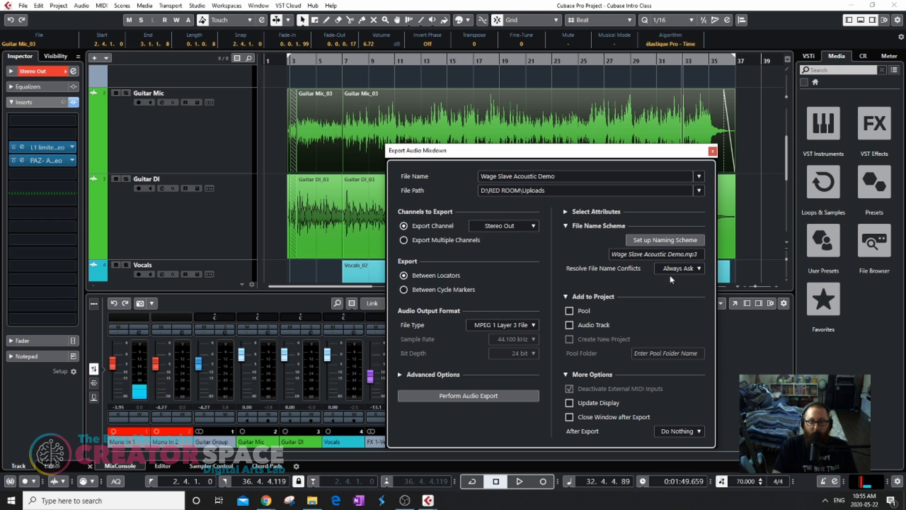
- Review the file types and advanced options, and export the Stereo Out mixdown between the locators as an MPEG 1 Layer 3 file
{"action": "left_click", "coordinate": [533, 326]}
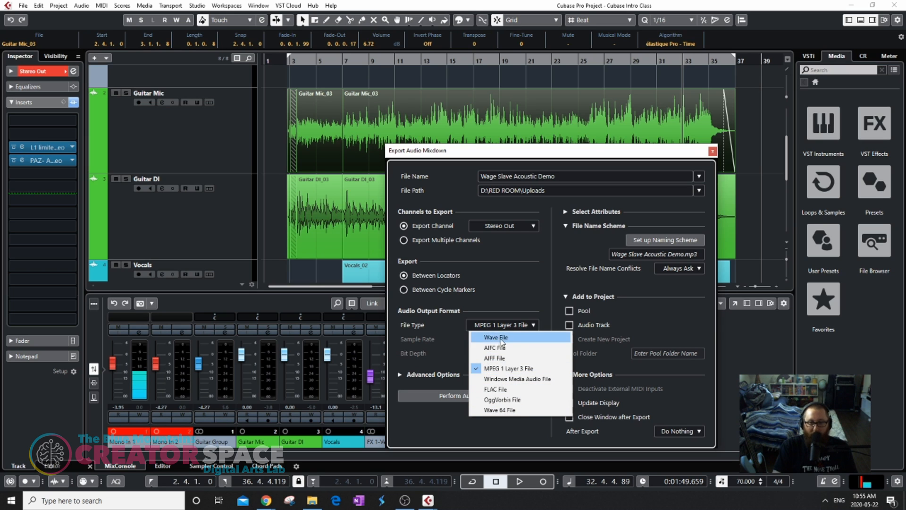
{"action": "left_click", "coordinate": [510, 302]}
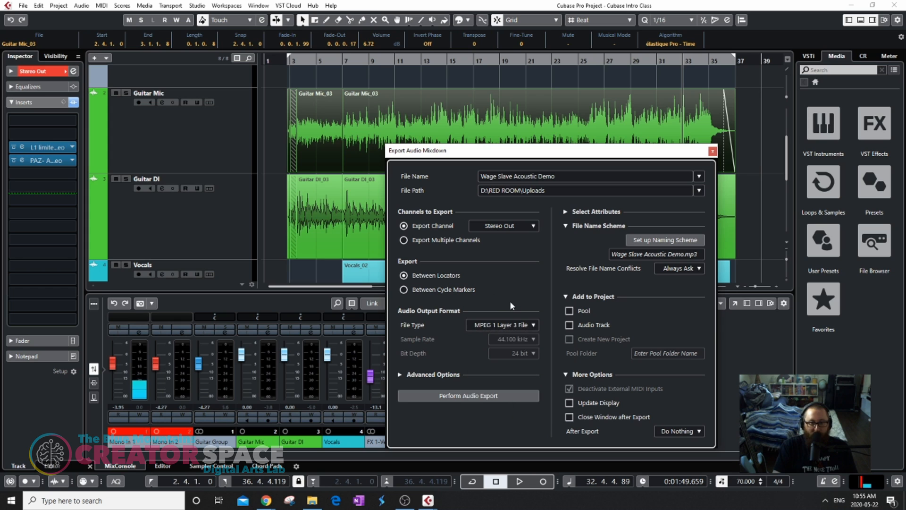
{"action": "left_click", "coordinate": [401, 375]}
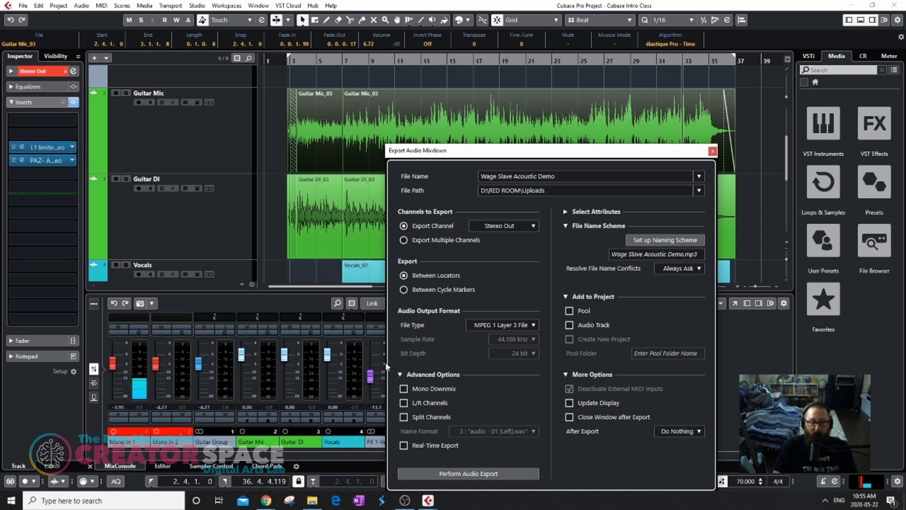
{"action": "left_click", "coordinate": [403, 374]}
{"action": "left_click", "coordinate": [403, 374]}
{"action": "left_click", "coordinate": [402, 374]}
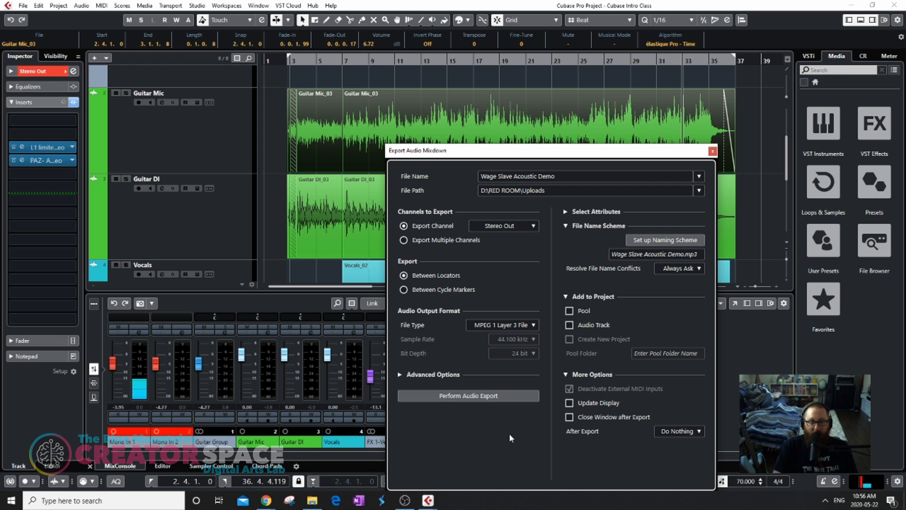
{"action": "left_click", "coordinate": [458, 397]}
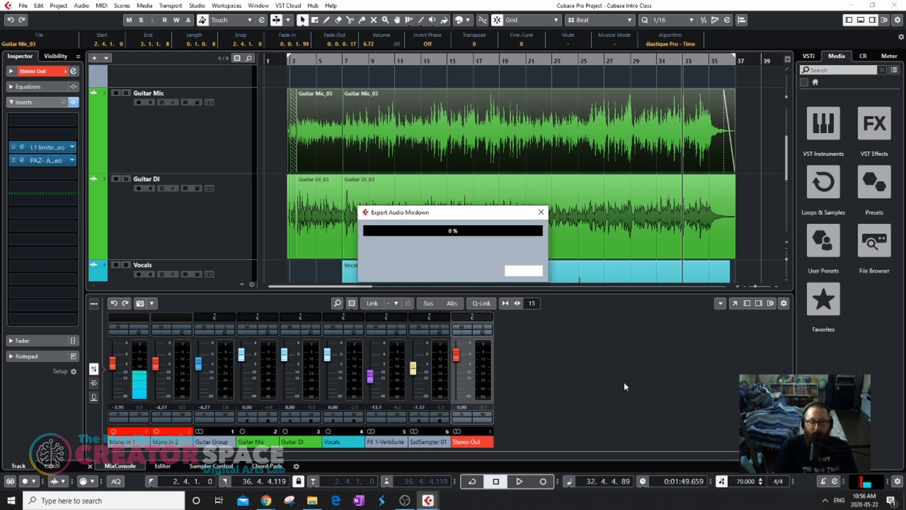